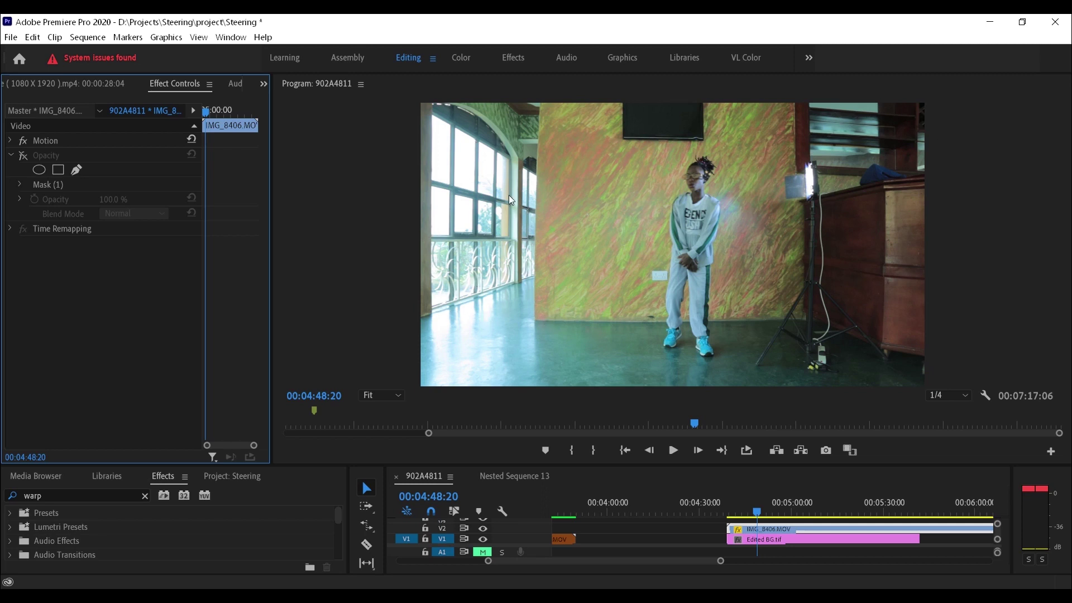
- Toggle the masked clip's Opacity effect to compare the shot with and without the clean background
{"action": "left_click", "coordinate": [23, 155]}
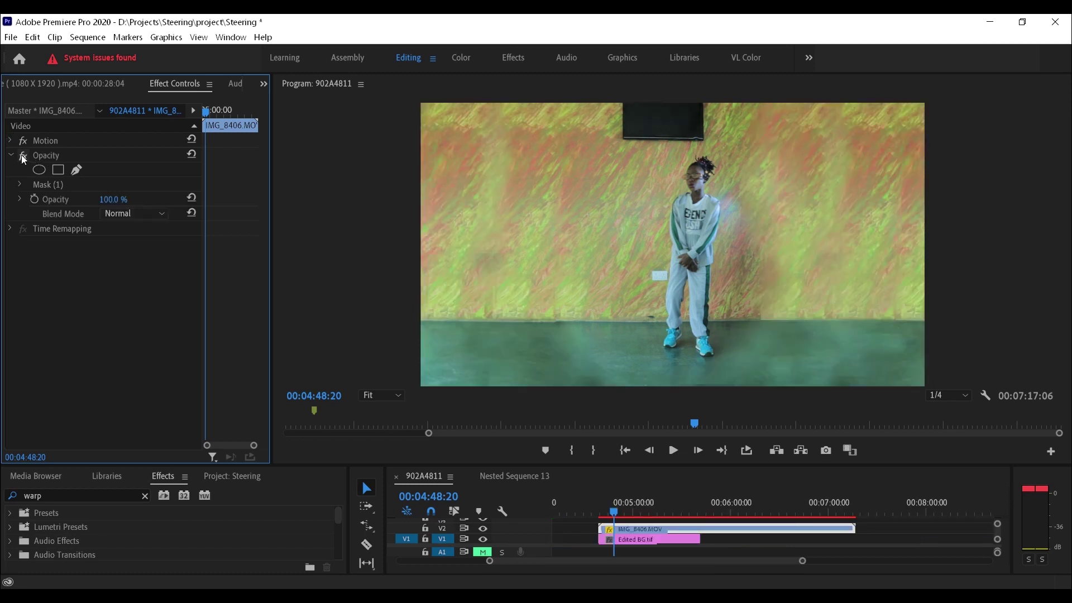
{"action": "left_click", "coordinate": [24, 157]}
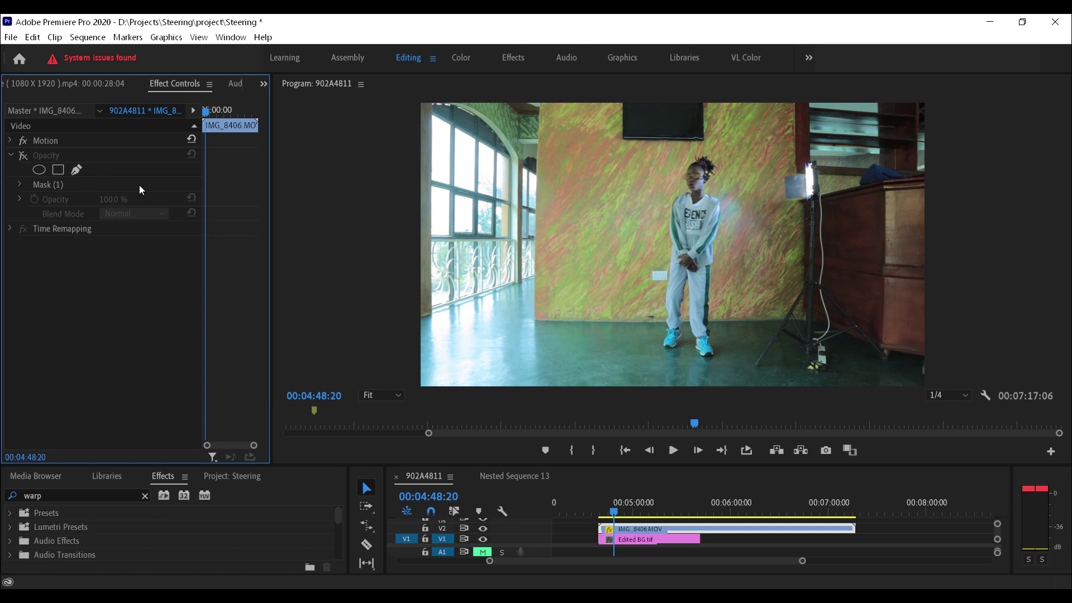
{"action": "mouse_move", "coordinate": [616, 509]}
{"action": "left_mouse_down"}
{"action": "mouse_move", "coordinate": [803, 507]}
{"action": "mouse_move", "coordinate": [613, 499]}
{"action": "left_mouse_up"}
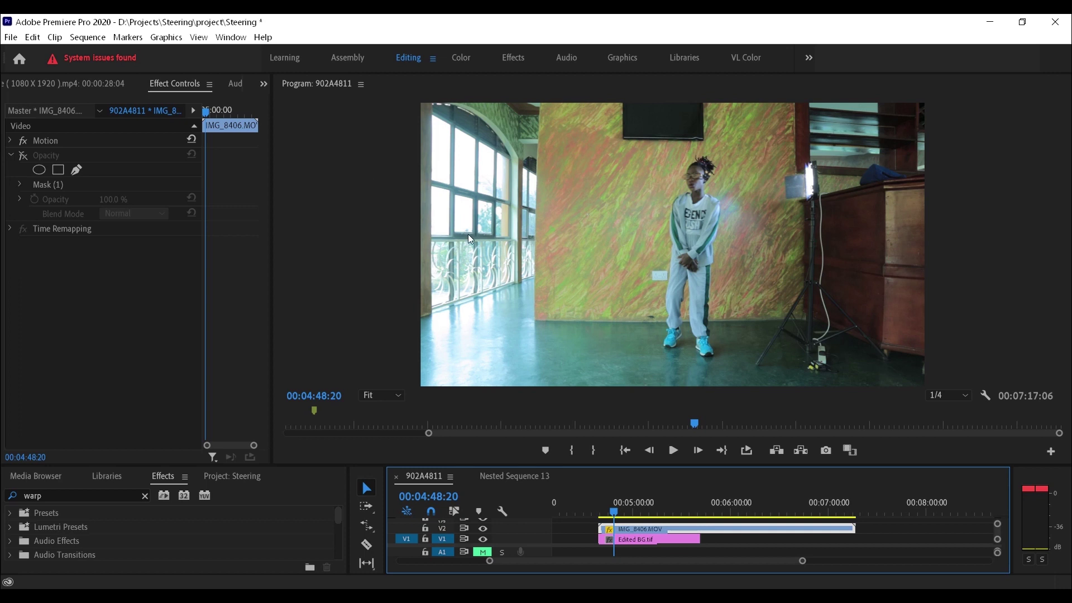
{"action": "left_click", "coordinate": [22, 155]}
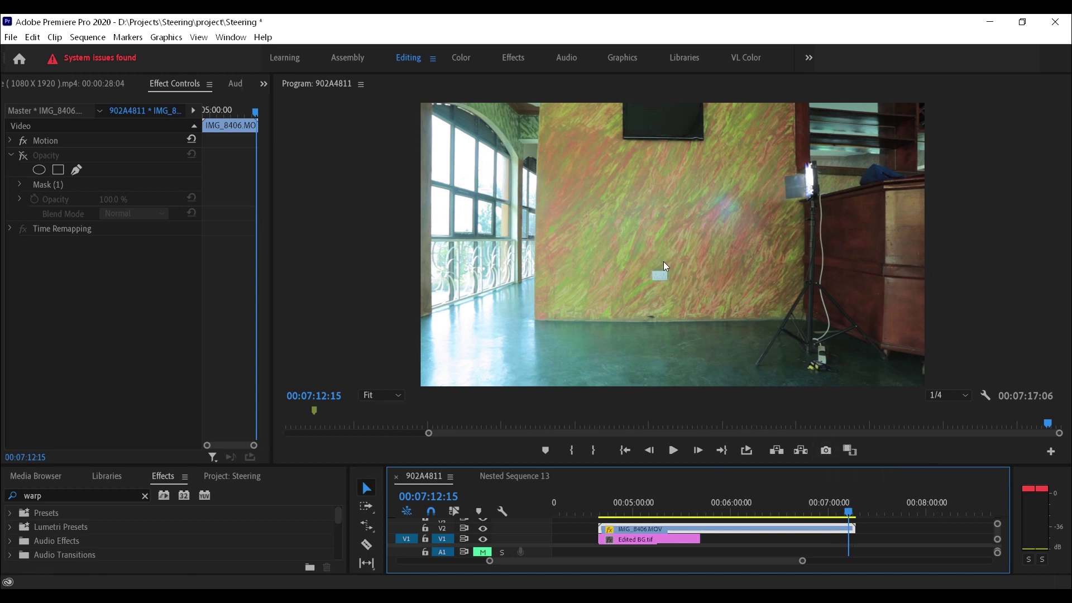
- Export the empty-room frame at 00:07:12:04 as a JPEG still to the Desktop
{"action": "left_click", "coordinate": [765, 500]}
{"action": "left_click_drag", "start_coordinate": [680, 506], "coordinate": [849, 503]}
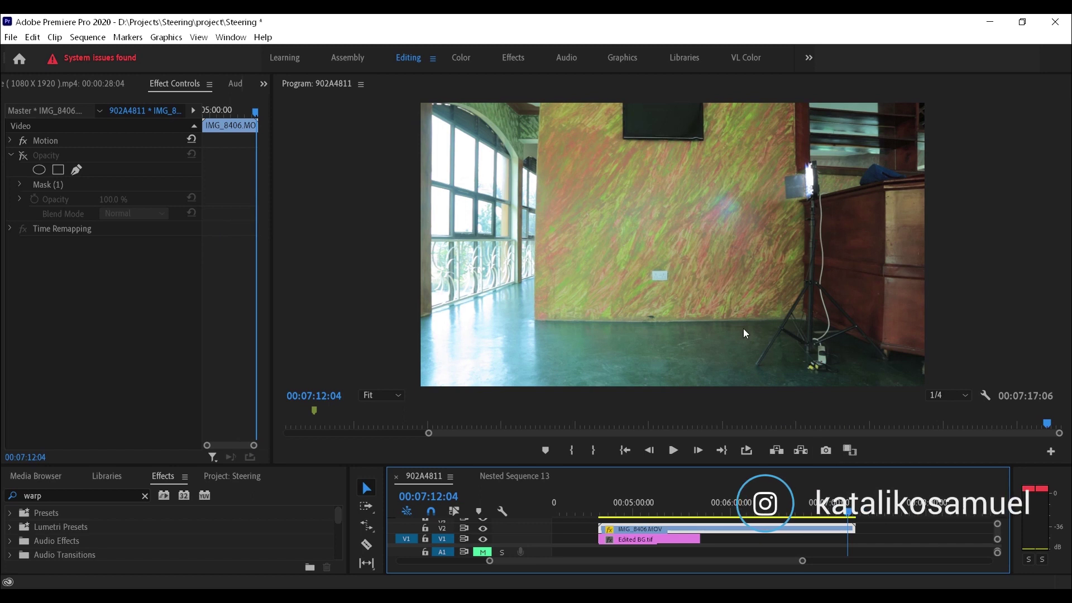
{"action": "left_click", "coordinate": [824, 451]}
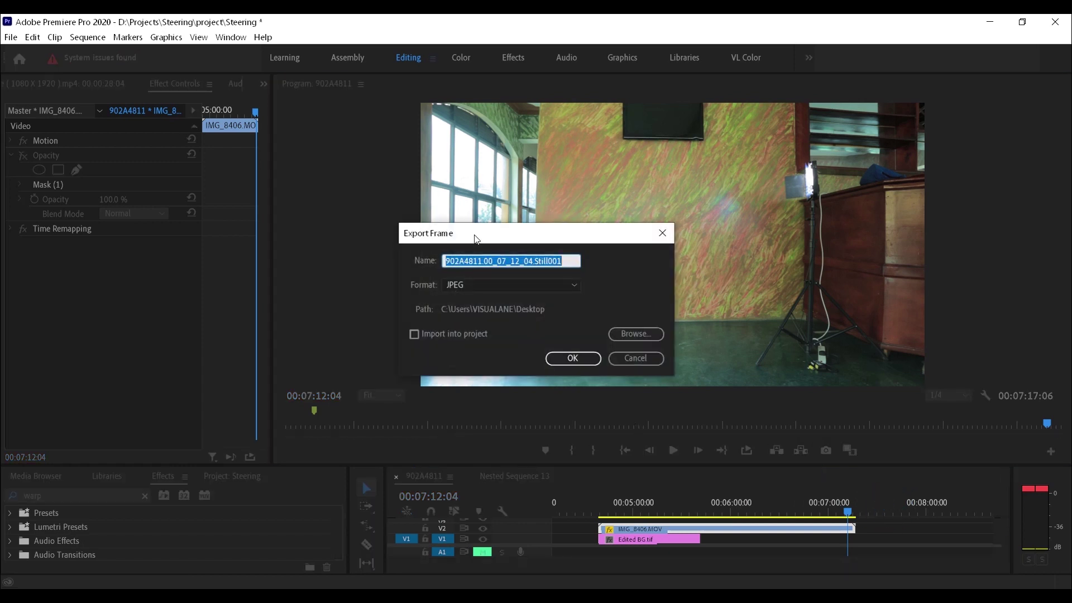
{"action": "left_click_drag", "start_coordinate": [469, 232], "coordinate": [499, 209]}
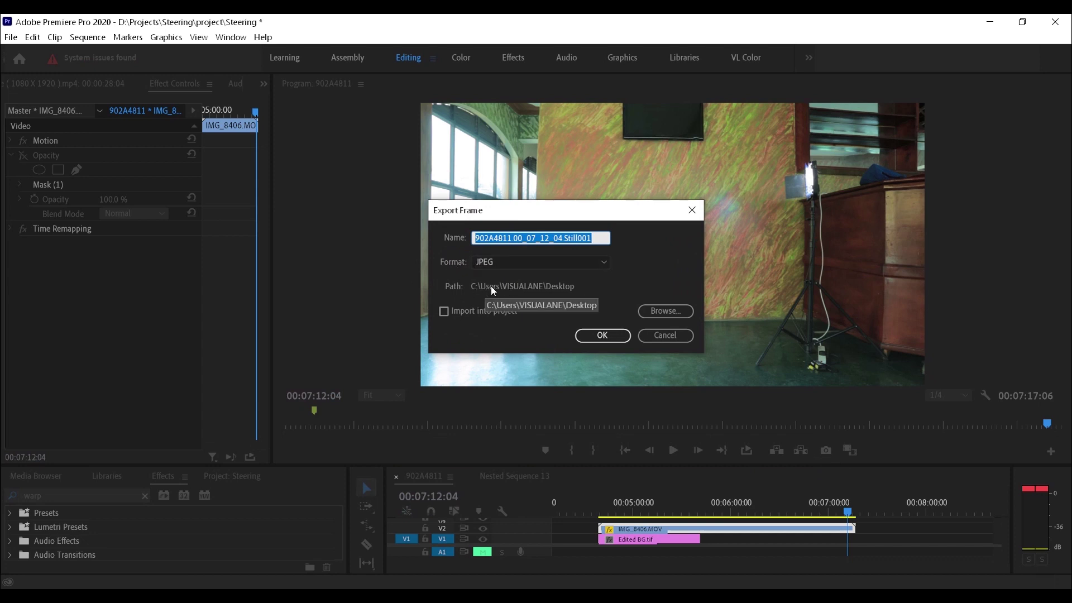
{"action": "left_click", "coordinate": [652, 318]}
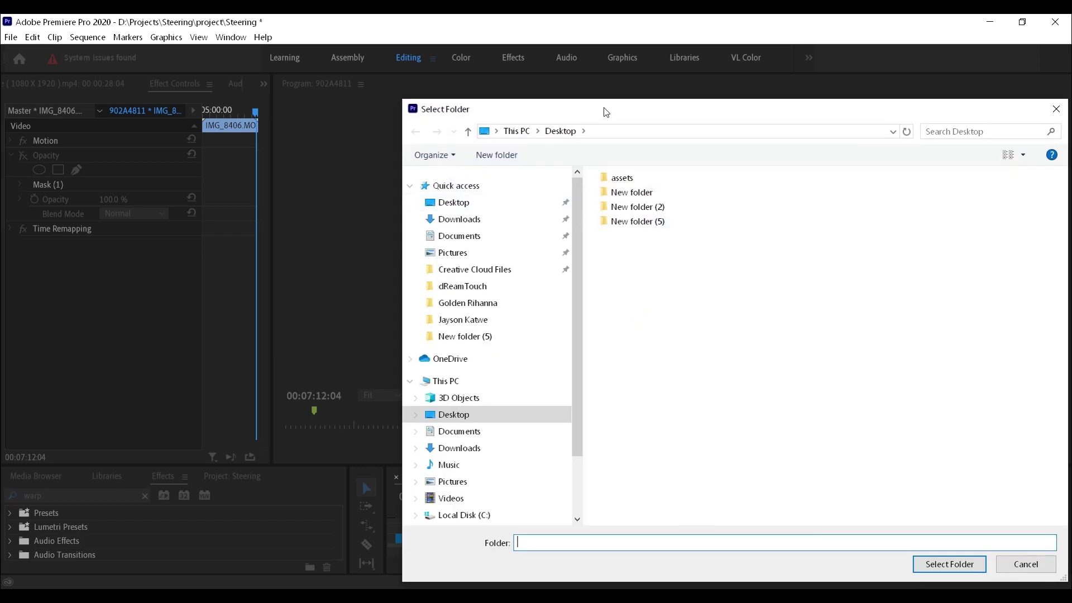
{"action": "left_click_drag", "start_coordinate": [605, 110], "coordinate": [470, 97]}
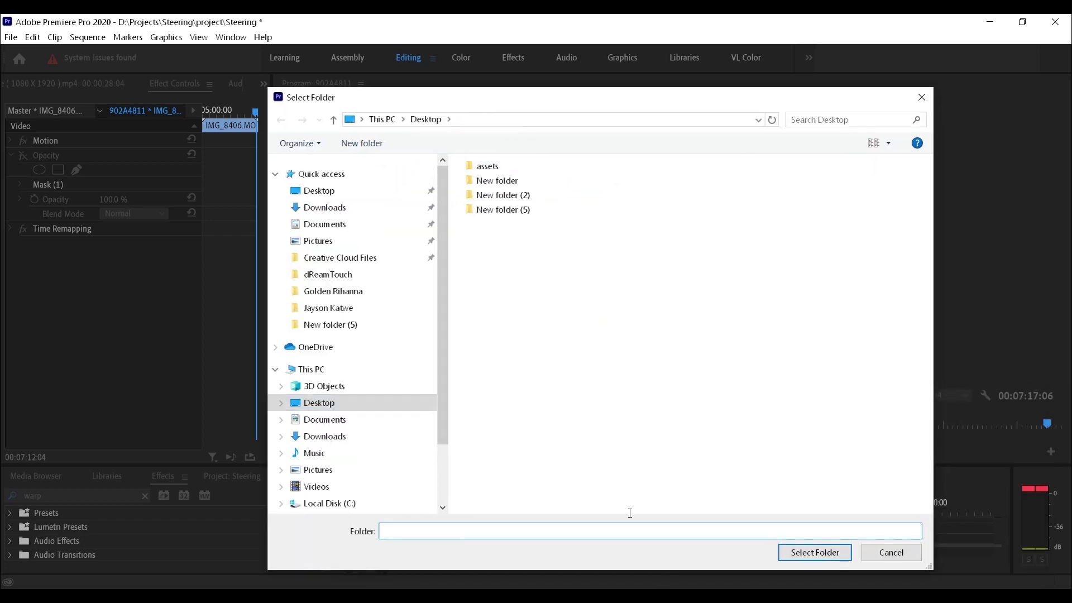
{"action": "left_click", "coordinate": [785, 553]}
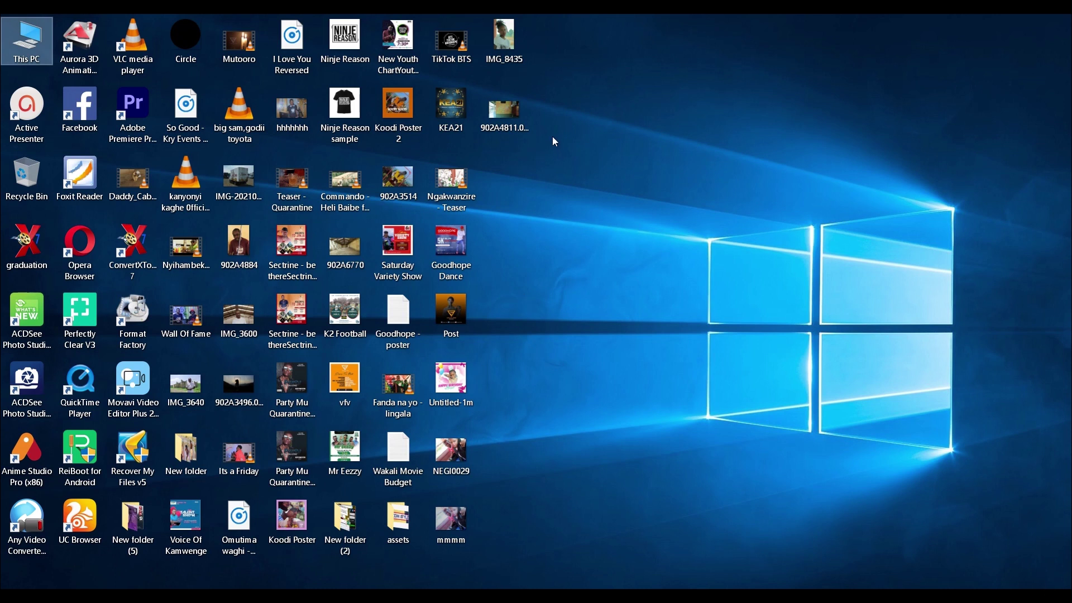
- Open the exported still in Photoshop and copy a tall strip of wall left of the TV to a new layer
{"action": "left_click_drag", "start_coordinate": [503, 109], "coordinate": [420, 37]}
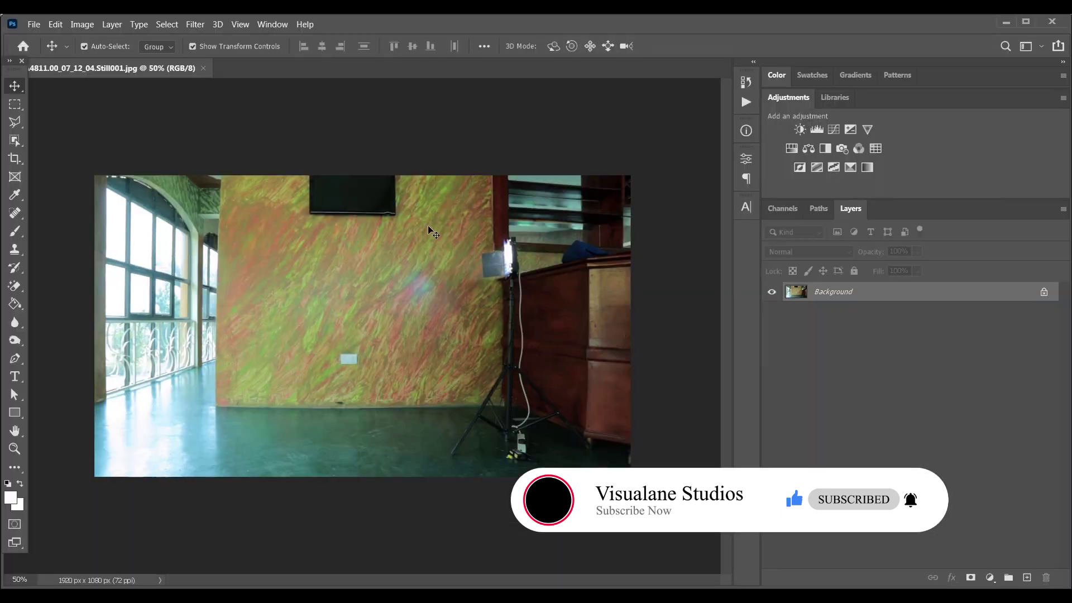
{"action": "key", "text": "ctrl+plus"}
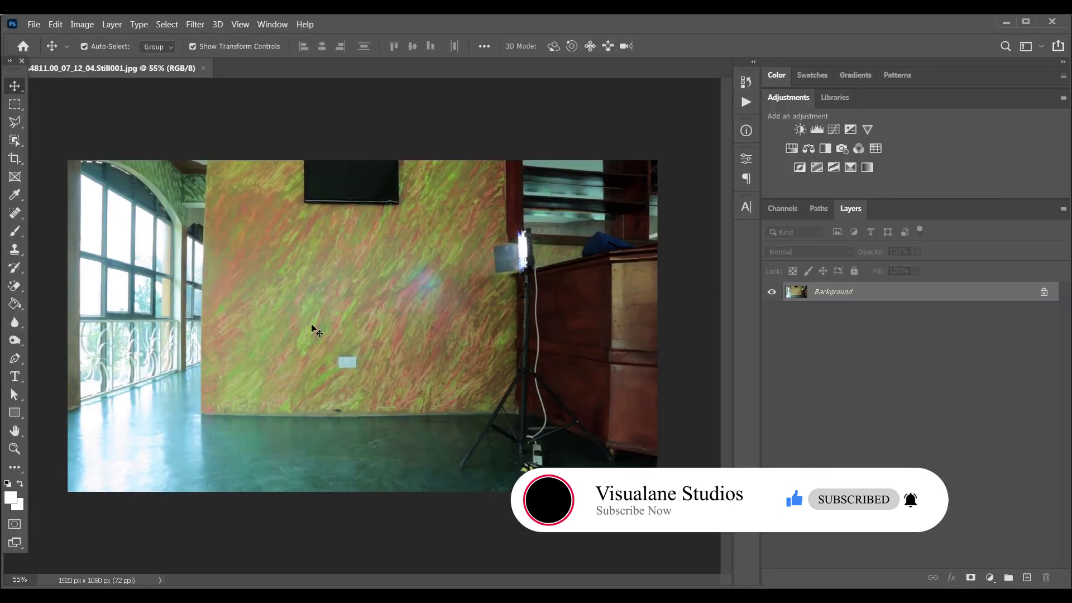
{"action": "left_click", "coordinate": [14, 104]}
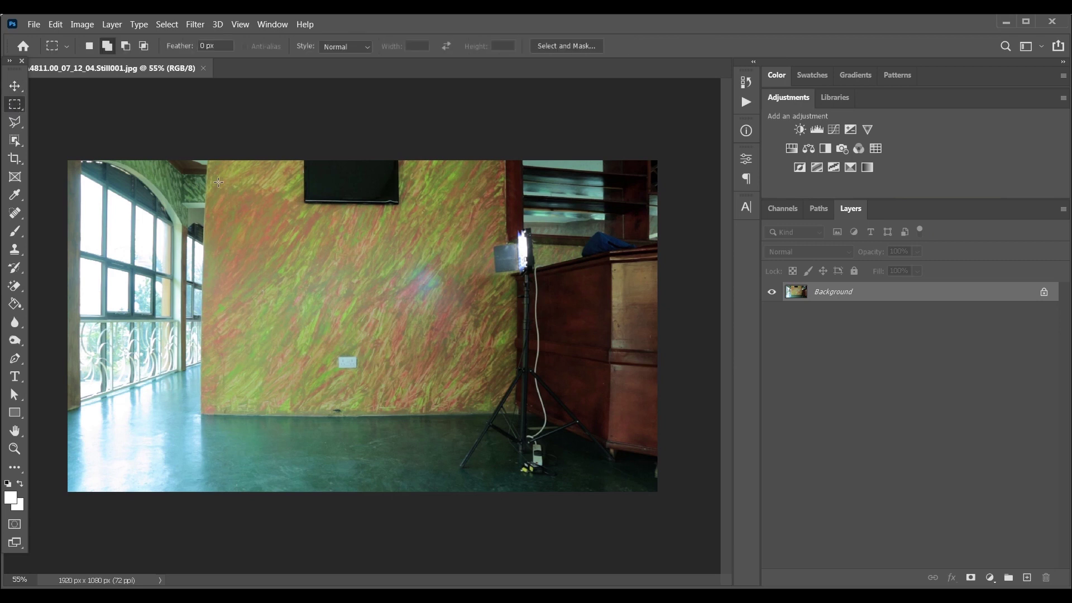
{"action": "left_click_drag", "start_coordinate": [210, 164], "coordinate": [301, 429]}
{"action": "right_click", "coordinate": [263, 251]}
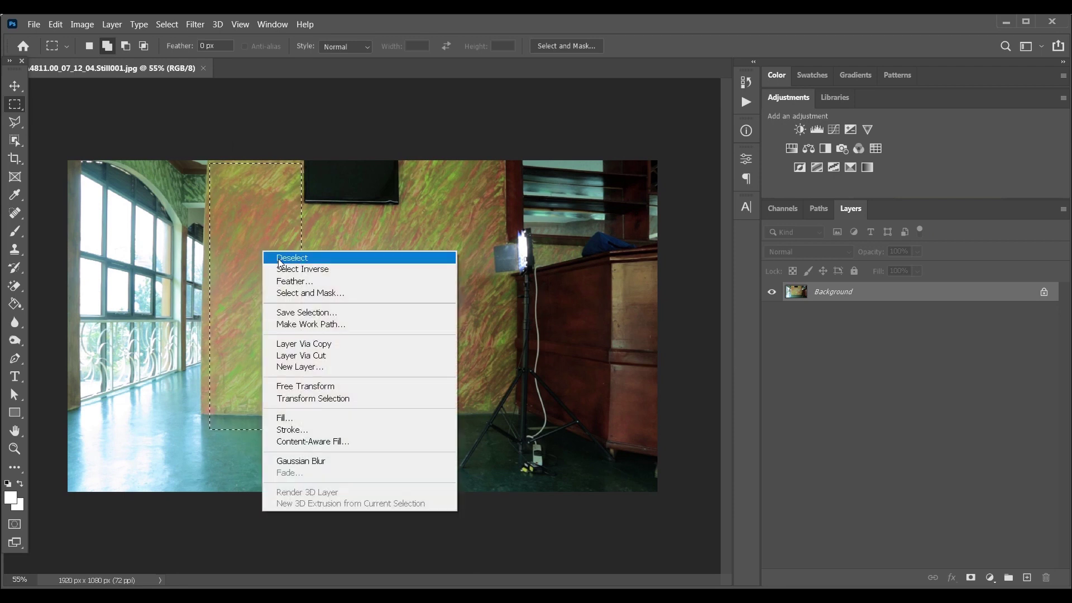
{"action": "left_click", "coordinate": [286, 344]}
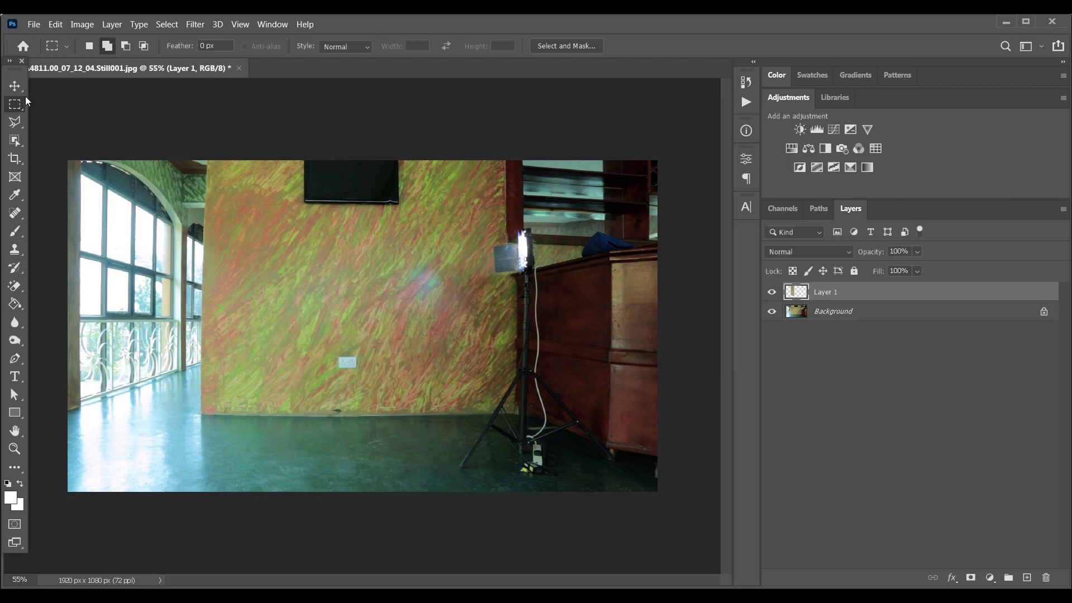
- Move the copied wall strip left over the window area and scale it slightly to line up with the floor edge
{"action": "key", "text": "v"}
{"action": "left_click_drag", "start_coordinate": [253, 207], "coordinate": [180, 209]}
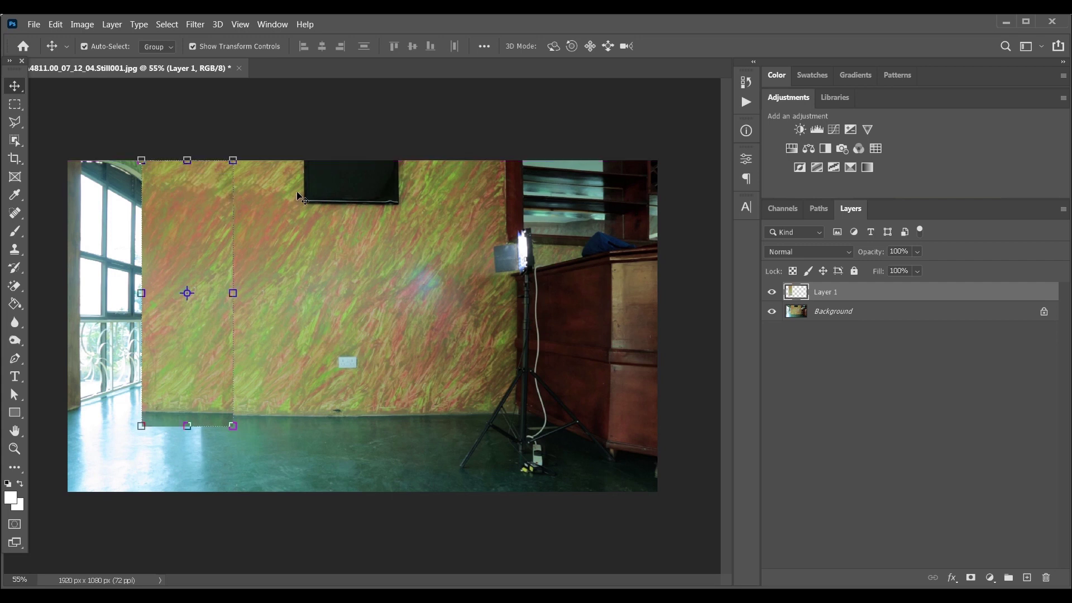
{"action": "scroll", "coordinate": [244, 364], "scroll_direction": "up", "scroll_amount": 2}
{"action": "left_click_drag", "start_coordinate": [187, 425], "coordinate": [186, 429]}
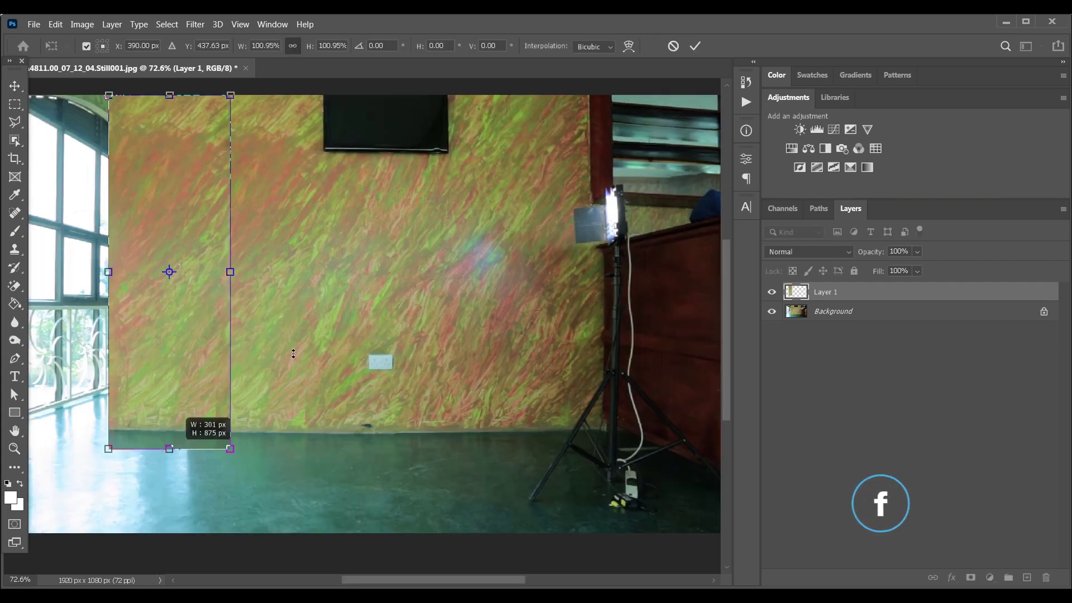
{"action": "left_click_drag", "start_coordinate": [293, 353], "coordinate": [293, 352]}
{"action": "left_click", "coordinate": [695, 47]}
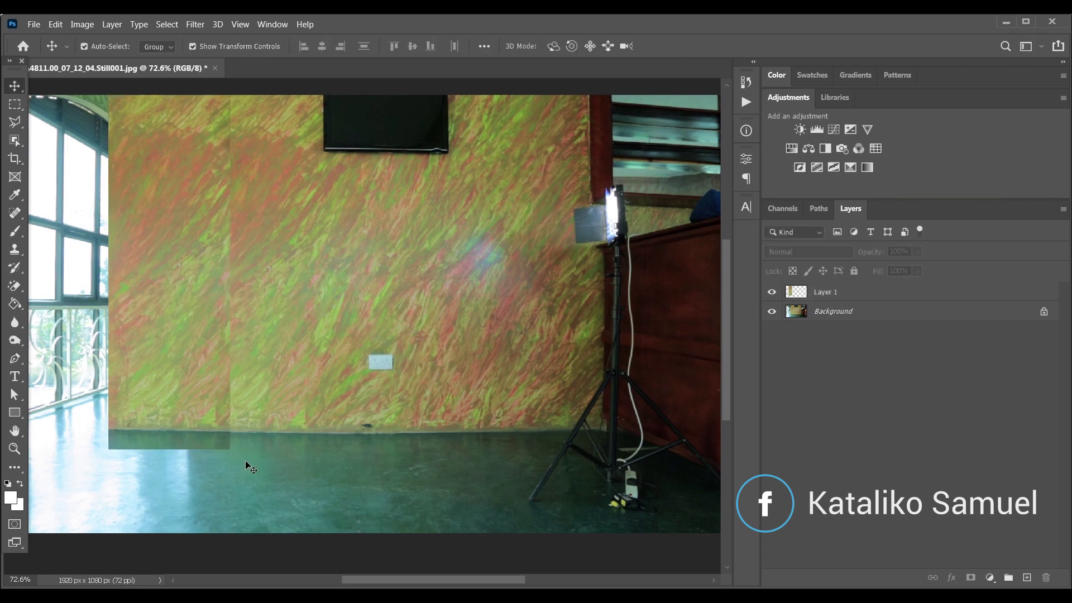
- Duplicate the wall strip and place the copy at the image's left edge, covering the remaining windows
{"action": "scroll", "coordinate": [187, 397], "scroll_direction": "down", "scroll_amount": 2}
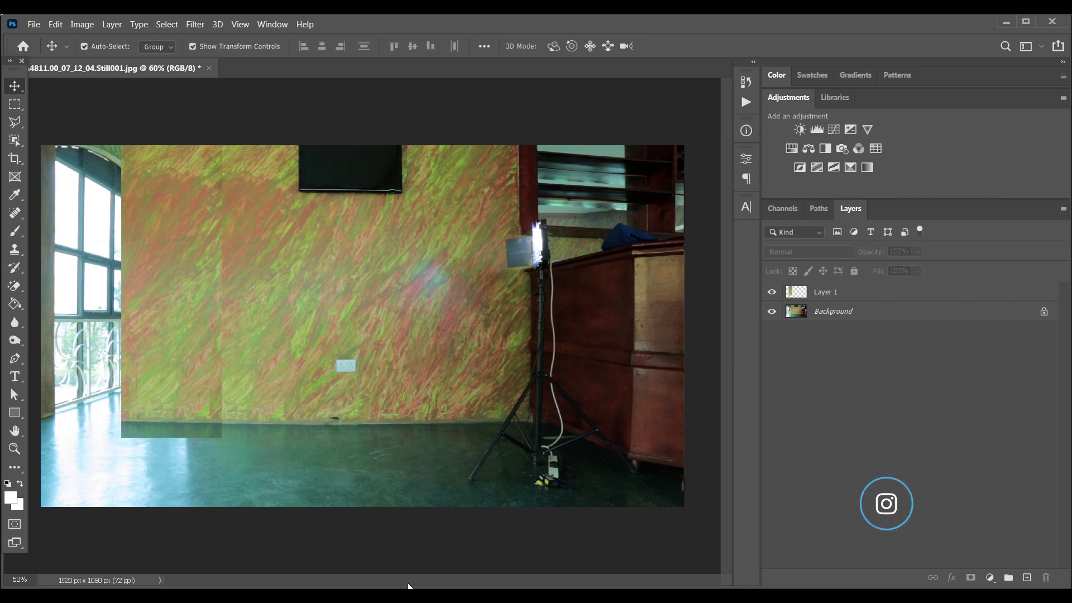
{"action": "left_click", "coordinate": [180, 336]}
{"action": "left_click_drag", "start_coordinate": [180, 336], "coordinate": [96, 343]}
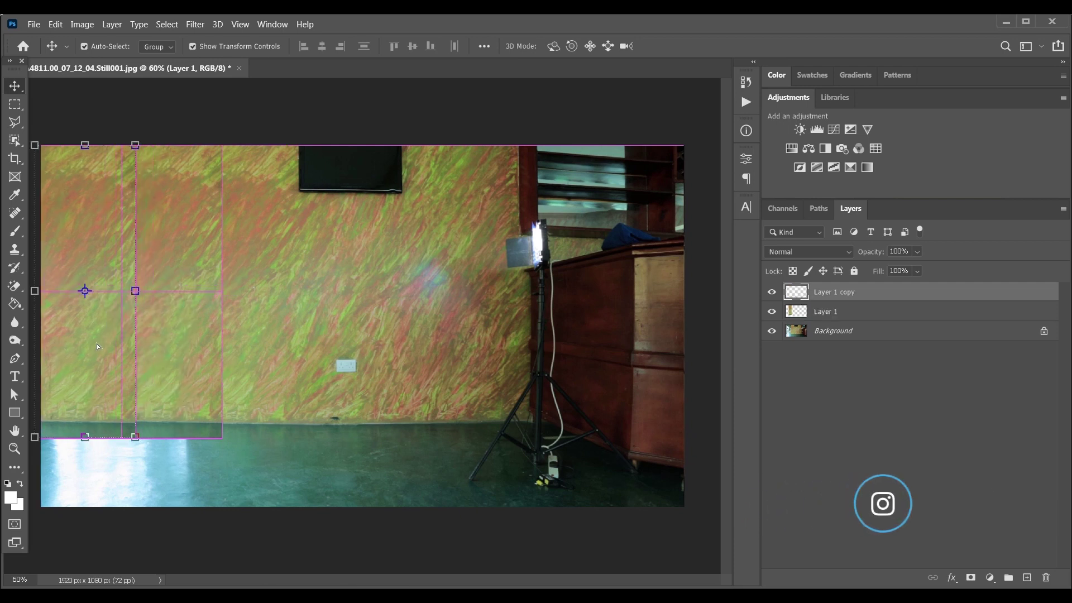
{"action": "left_click", "coordinate": [180, 442]}
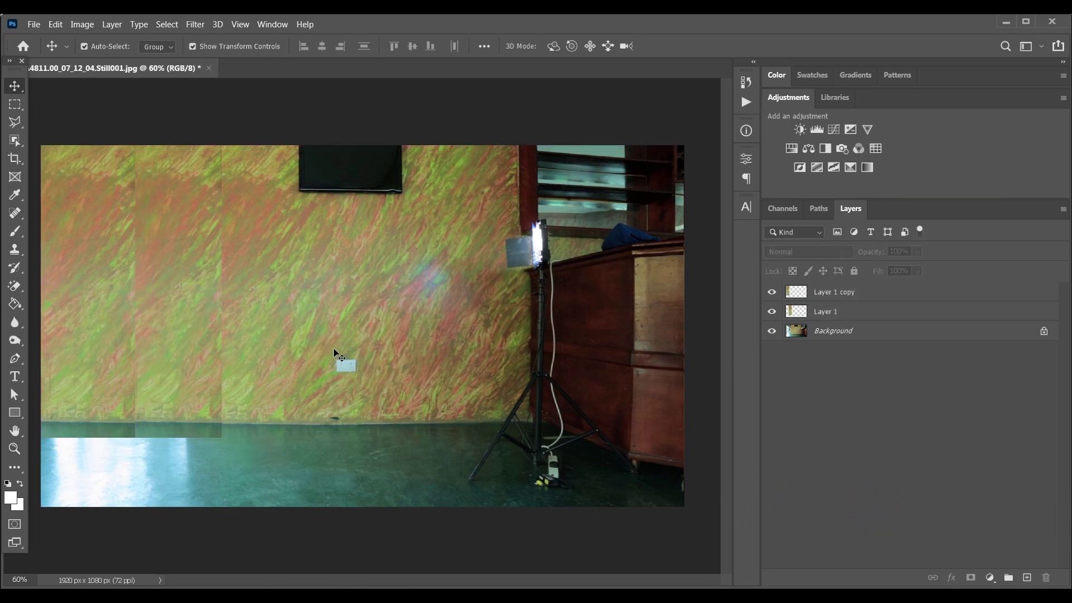
- Duplicate the two wall strips onto the image's right side, covering the shelves, light and wooden counter down to the floor line
{"action": "left_click", "coordinate": [152, 299]}
{"action": "left_click_drag", "start_coordinate": [187, 192], "coordinate": [637, 196]}
{"action": "left_click_drag", "start_coordinate": [534, 218], "coordinate": [544, 218]}
{"action": "left_click", "coordinate": [550, 112]}
{"action": "scroll", "coordinate": [407, 275], "scroll_direction": "down", "scroll_amount": 3}
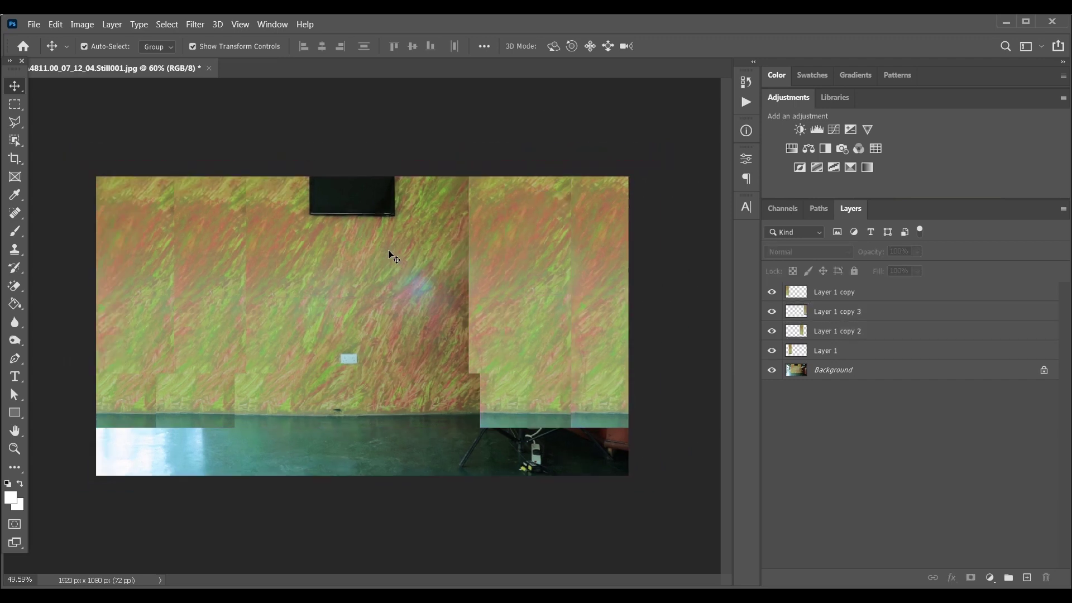
{"action": "scroll", "coordinate": [360, 265], "scroll_direction": "up", "scroll_amount": 1}
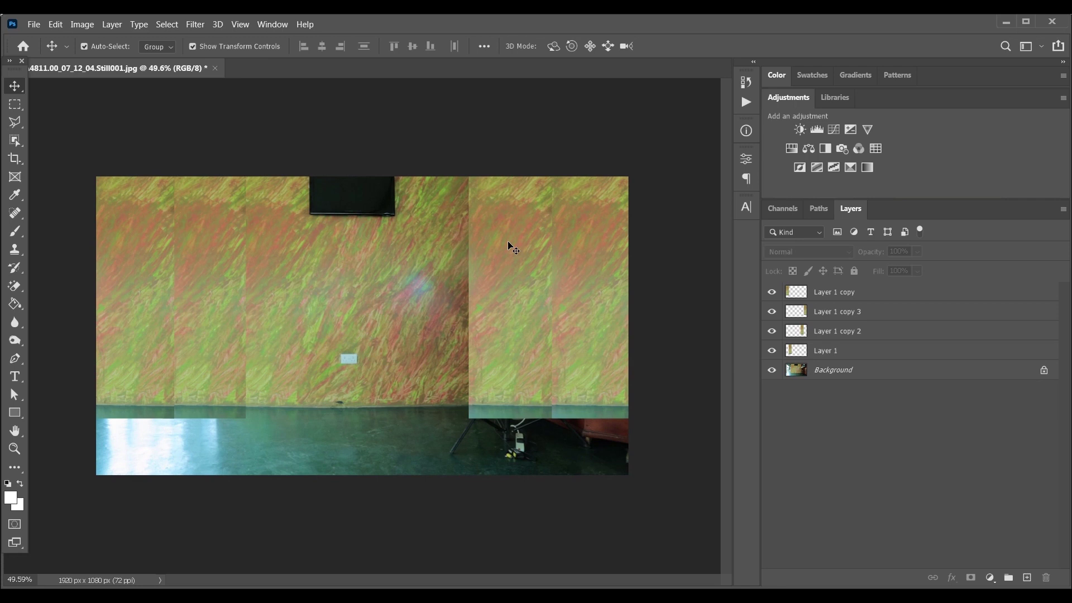
- Outline the clean middle section of the Background's floor with the Polygonal Lasso and copy it to a new layer
{"action": "left_click", "coordinate": [134, 450]}
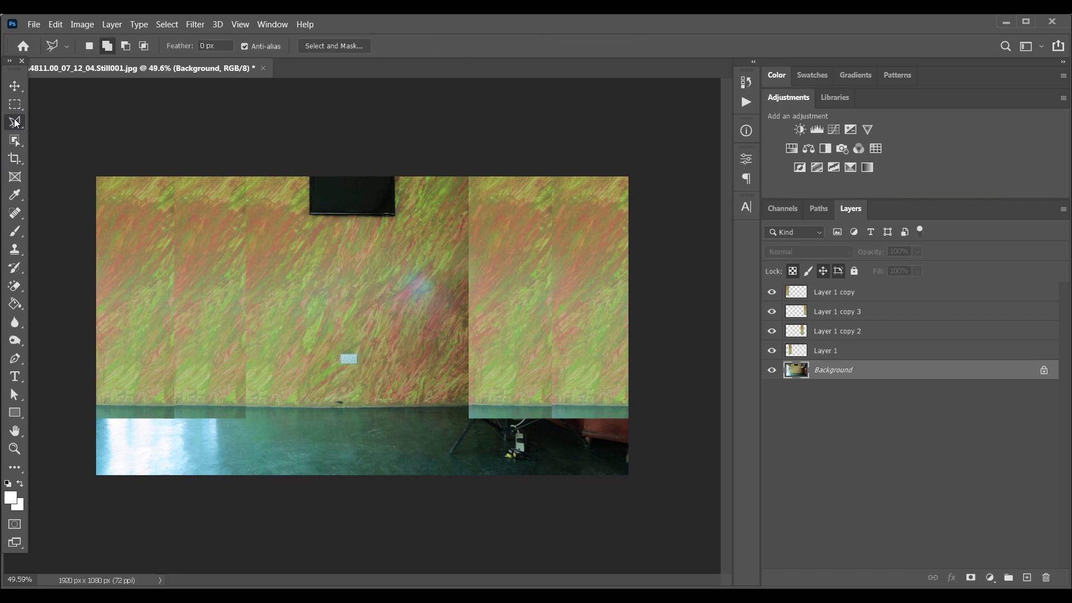
{"action": "right_click", "coordinate": [16, 123]}
{"action": "left_click", "coordinate": [72, 135]}
{"action": "left_click", "coordinate": [258, 404]}
{"action": "left_click", "coordinate": [409, 406]}
{"action": "left_click", "coordinate": [258, 482]}
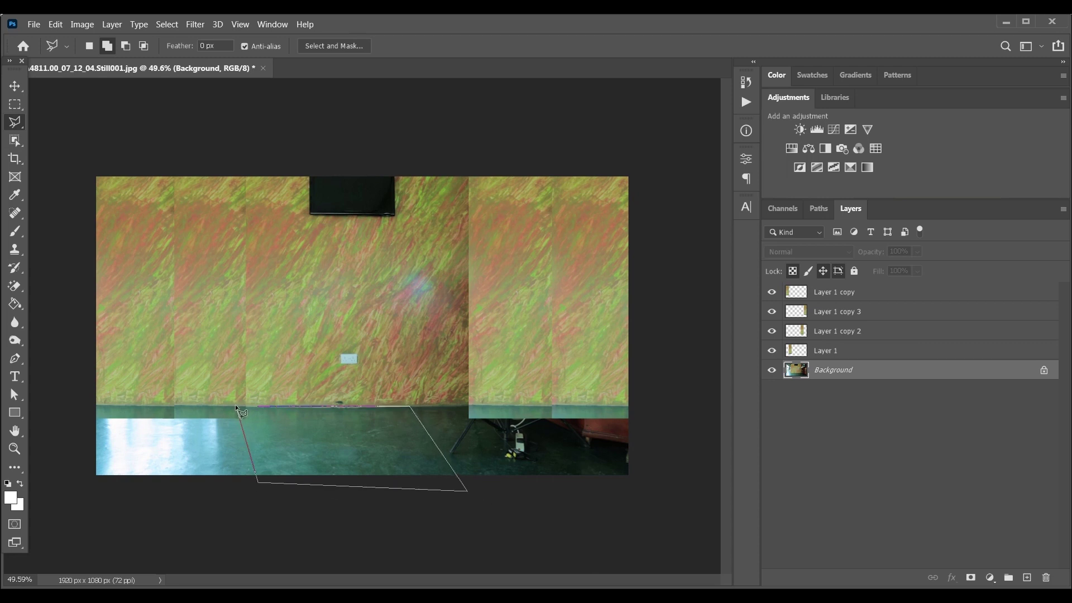
{"action": "double_click", "coordinate": [236, 404]}
{"action": "right_click", "coordinate": [280, 420]}
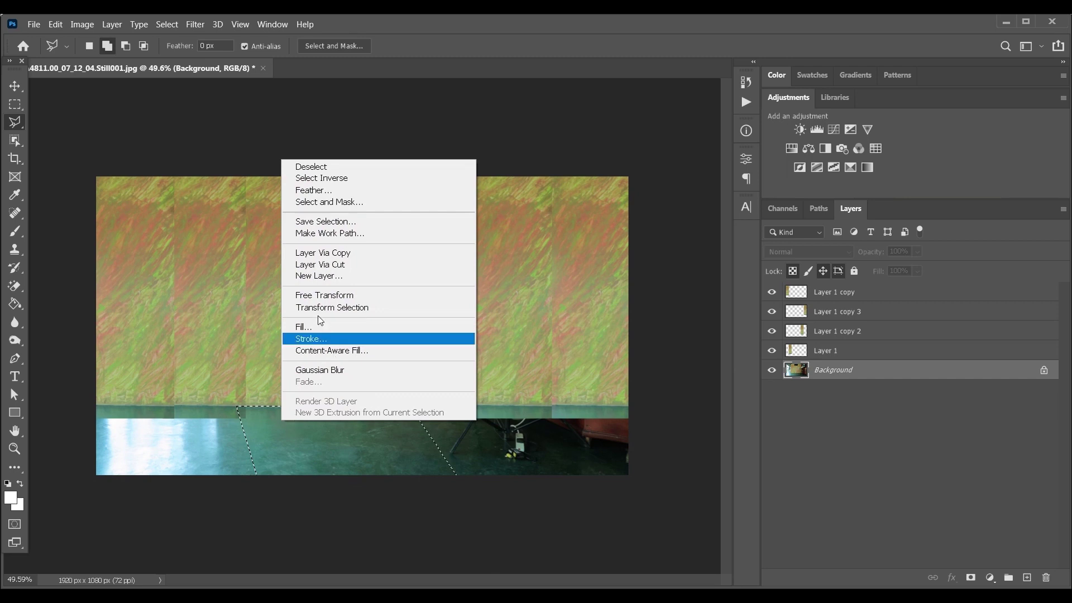
{"action": "left_click", "coordinate": [323, 252]}
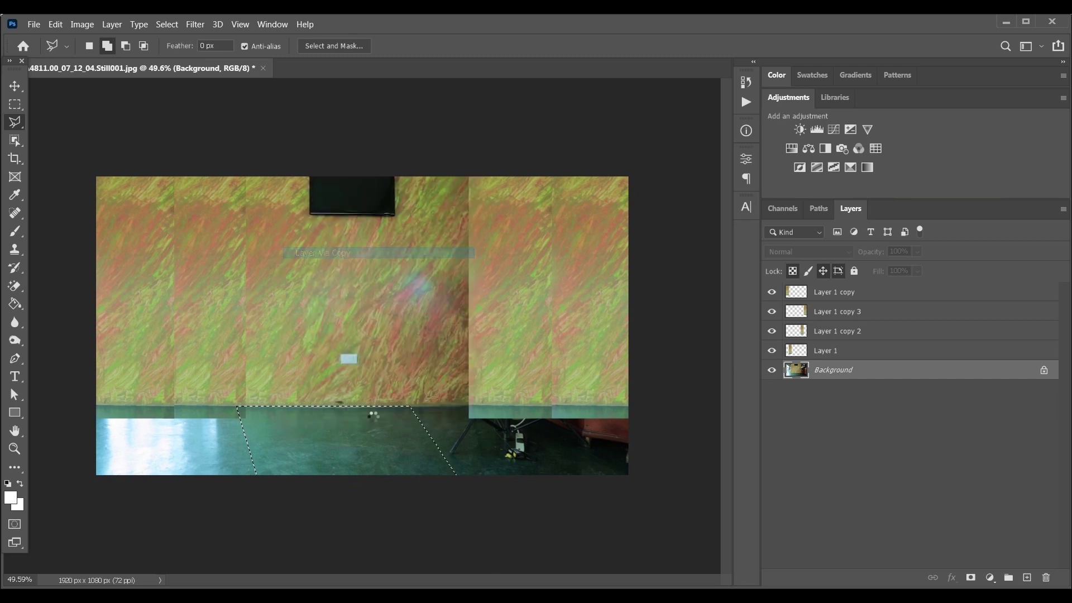
- Move the copied floor piece left to cover the bright window reflections
{"action": "left_click", "coordinate": [14, 88]}
{"action": "left_click_drag", "start_coordinate": [309, 442], "coordinate": [142, 441]}
{"action": "left_click", "coordinate": [241, 483]}
- Duplicate the floor piece to the image's right side and widen it to cover the light stand's base
{"action": "left_click", "coordinate": [184, 445]}
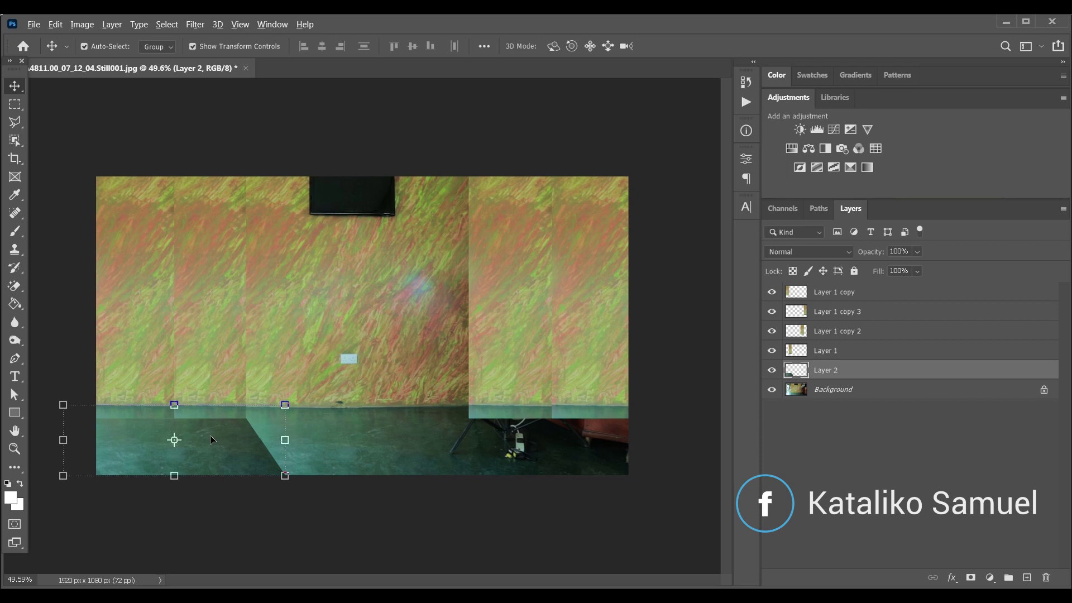
{"action": "left_click_drag", "start_coordinate": [210, 449], "coordinate": [588, 445]}
{"action": "left_click_drag", "start_coordinate": [440, 440], "coordinate": [427, 440]}
{"action": "left_click", "coordinate": [673, 275]}
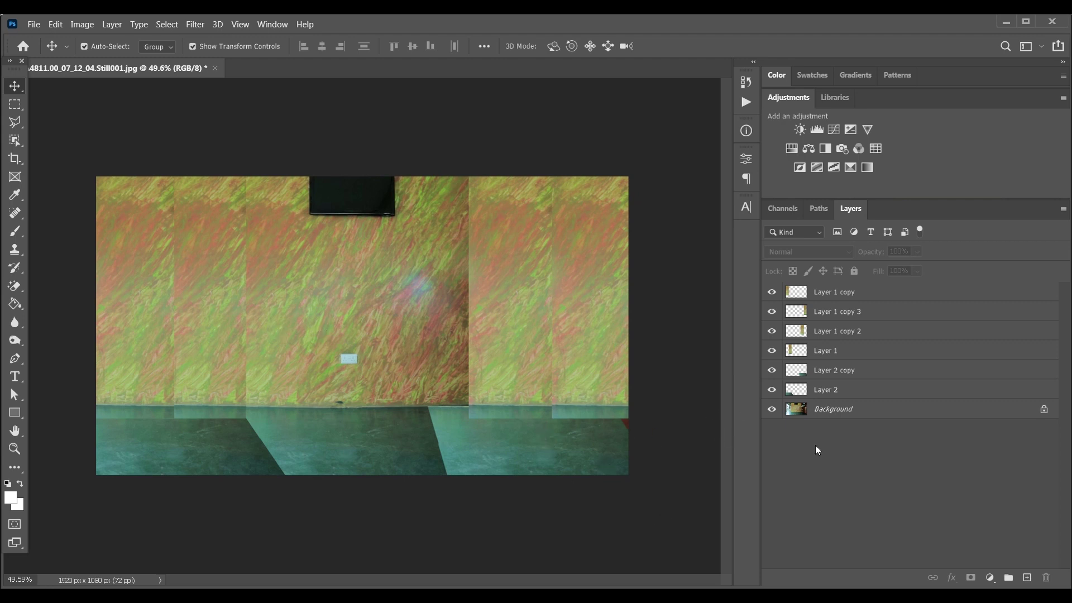
- Merge all the wall and floor layers into the Background layer
{"action": "left_click", "coordinate": [844, 412]}
{"action": "left_click", "coordinate": [839, 292], "text": "shift"}
{"action": "right_click", "coordinate": [840, 292]}
{"action": "left_click", "coordinate": [876, 416]}
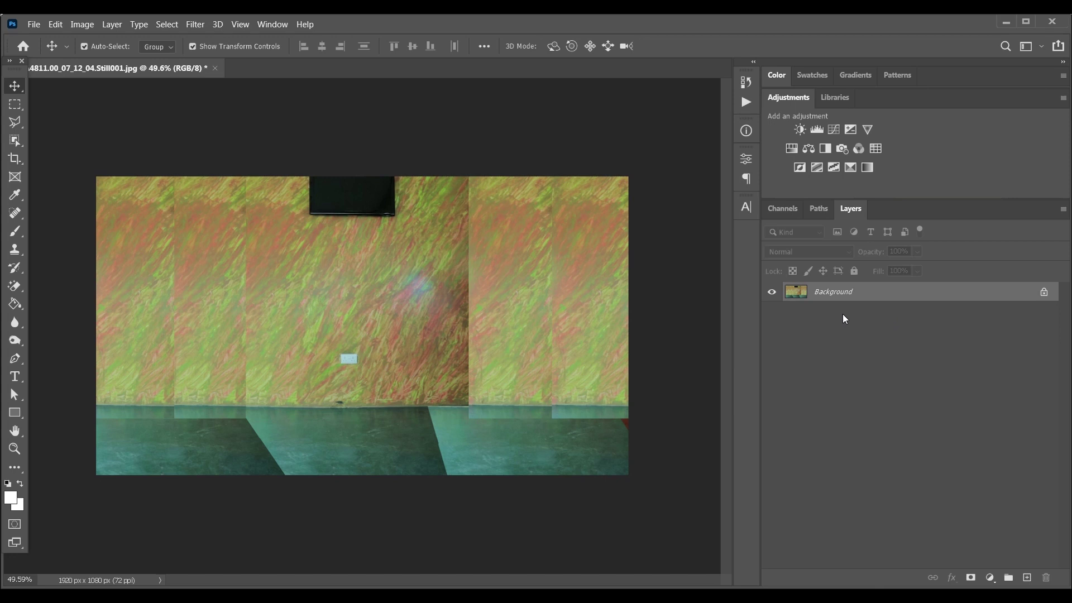
- Set up the Clone Stamp tool with a soft 175 px brush at 0% hardness
{"action": "left_click", "coordinate": [18, 253]}
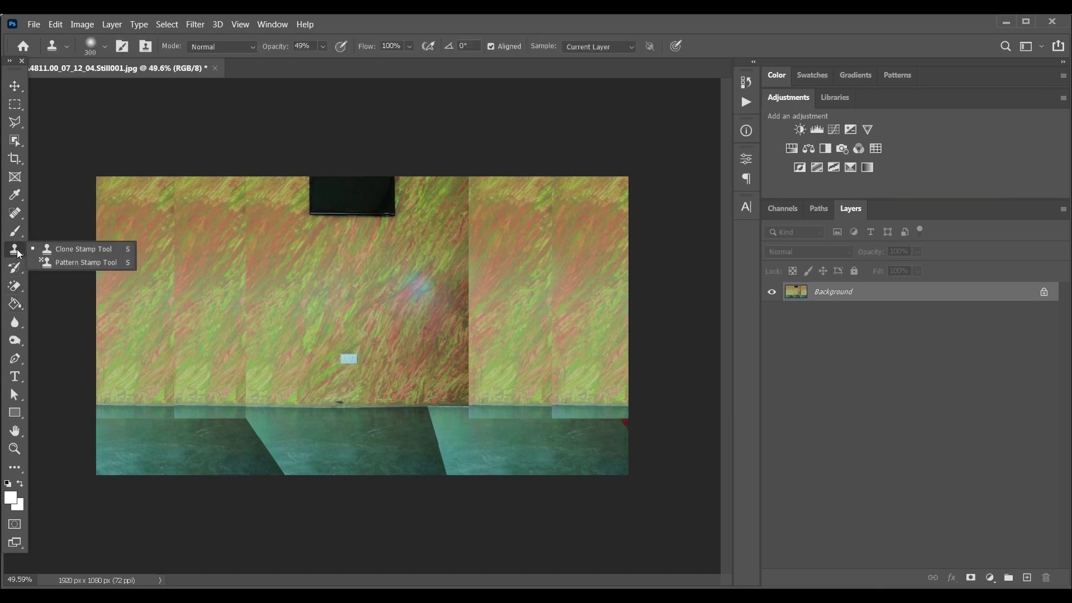
{"action": "left_click", "coordinate": [56, 246]}
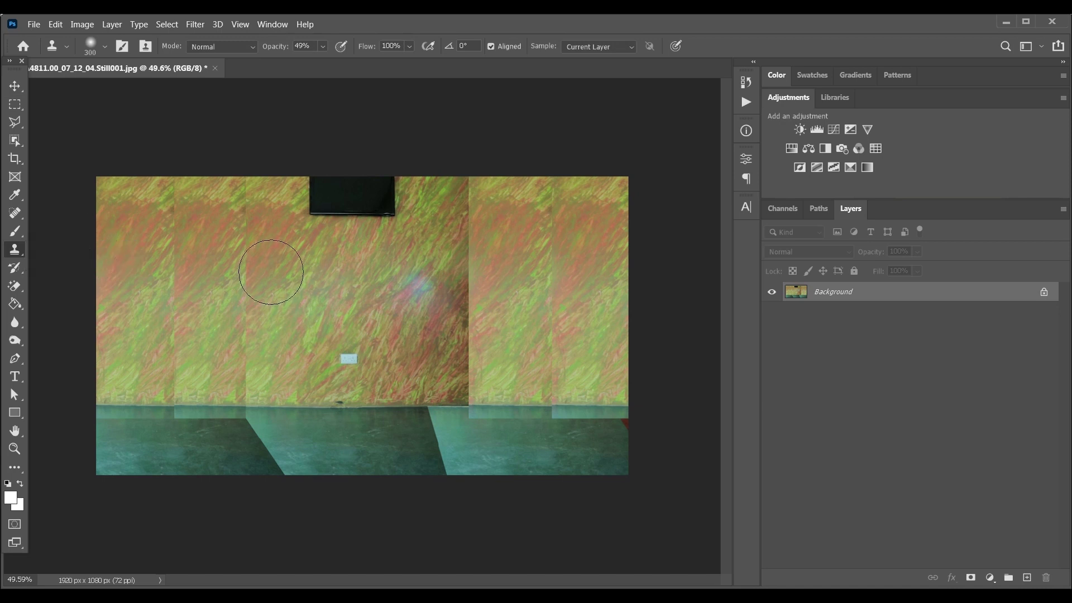
{"action": "key", "text": "bracketleft"}
{"action": "key", "text": "bracketleft"}
{"action": "key", "text": "bracketleft"}
{"action": "right_click", "coordinate": [266, 263]}
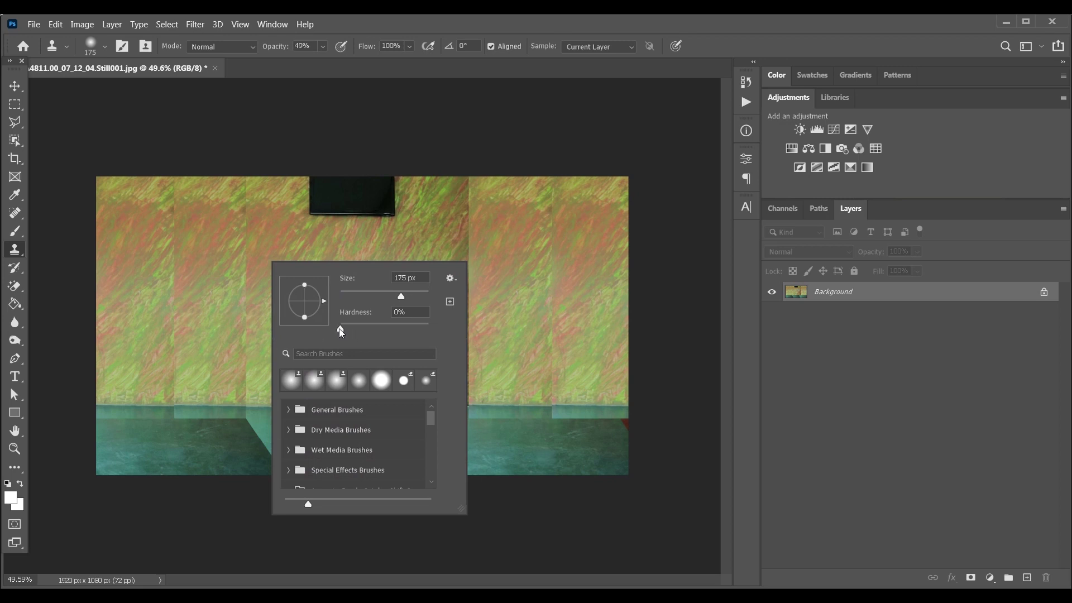
{"action": "key", "text": "Return"}
- Clone wall texture over the two vertical seams left of the TV, raising the stamp opacity to 65% for the outer seam
{"action": "scroll", "coordinate": [360, 324], "scroll_direction": "up", "scroll_amount": 2}
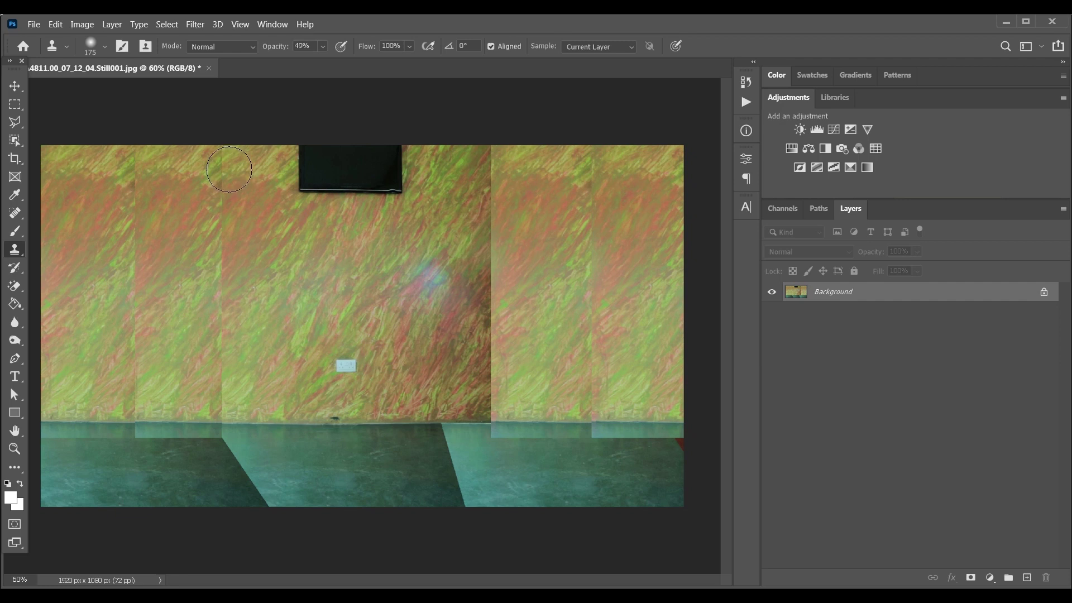
{"action": "mouse_move", "coordinate": [218, 212]}
{"action": "left_mouse_down"}
{"action": "mouse_move", "coordinate": [219, 377]}
{"action": "mouse_move", "coordinate": [230, 167]}
{"action": "mouse_move", "coordinate": [181, 297]}
{"action": "left_mouse_up"}
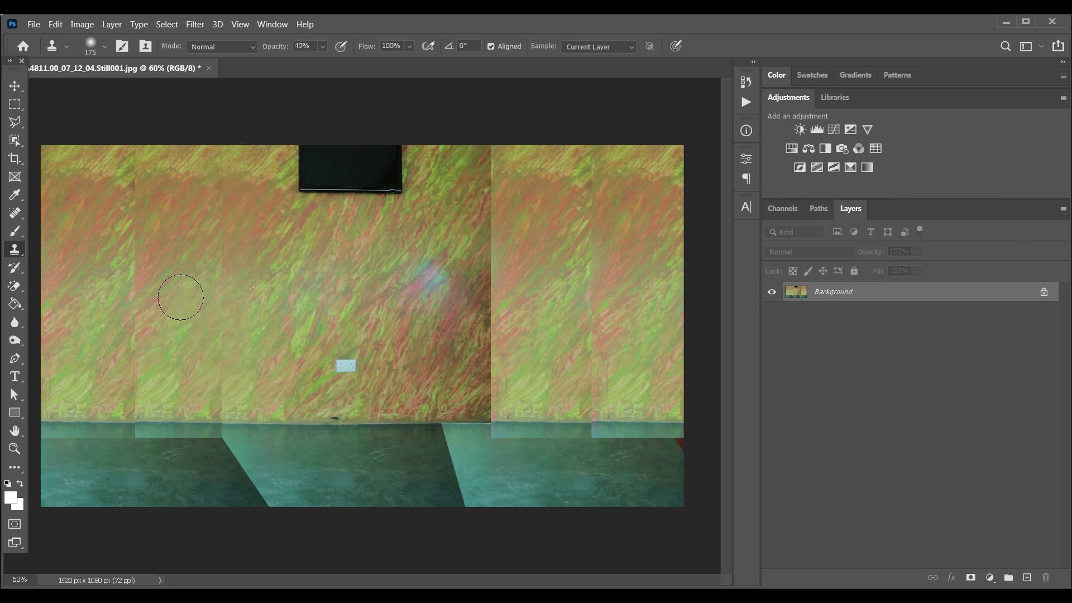
{"action": "left_click", "coordinate": [322, 47]}
{"action": "left_click_drag", "start_coordinate": [135, 170], "coordinate": [136, 394]}
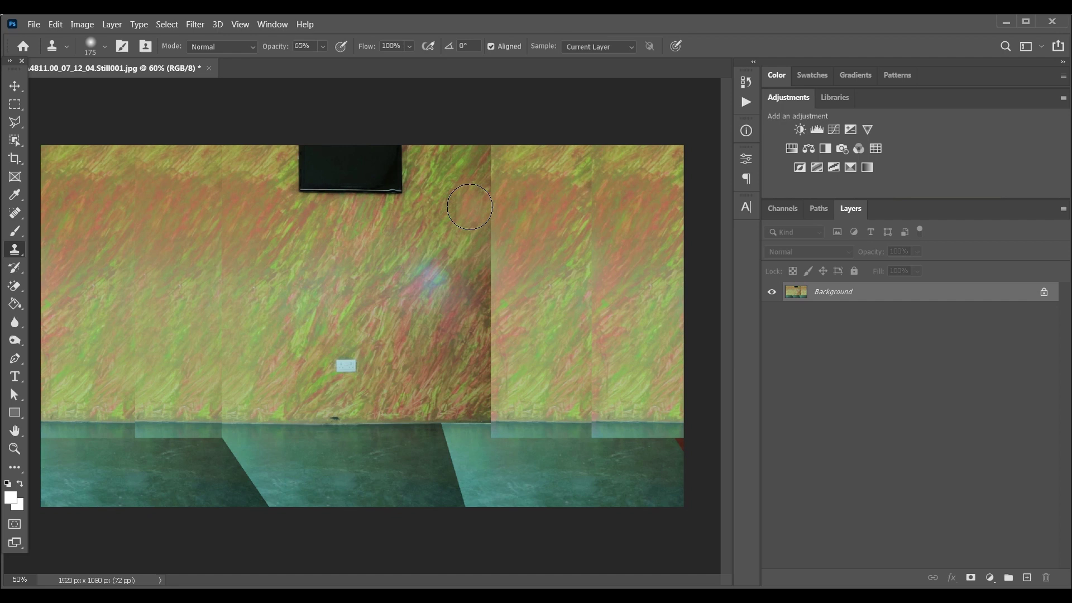
- Clone wall texture down the vertical seam right of the TV, raising the stamp opacity to 100% for the second pass
{"action": "left_click_drag", "start_coordinate": [483, 157], "coordinate": [498, 413]}
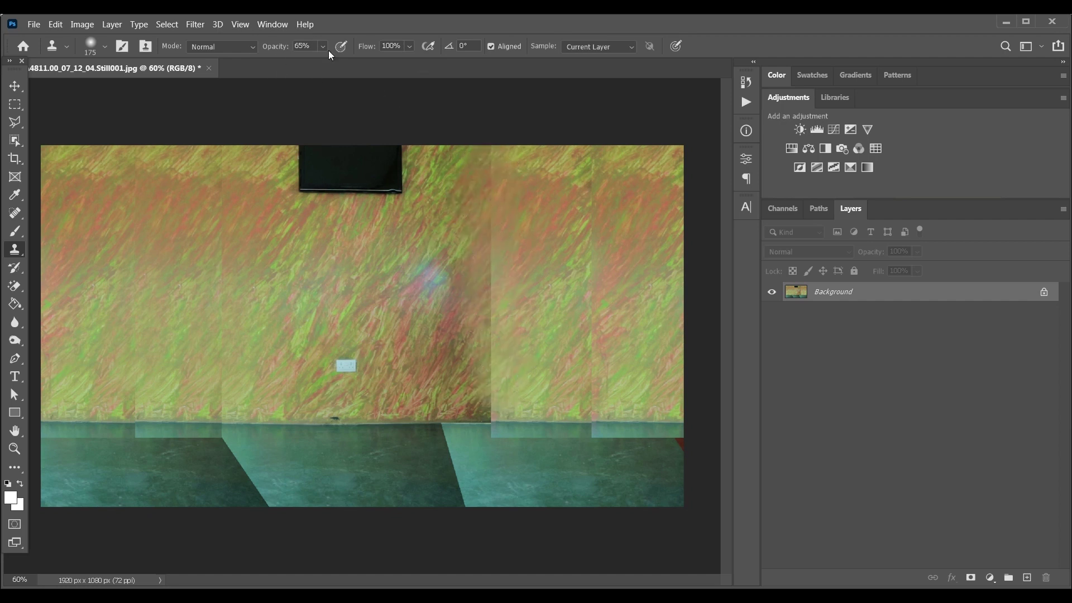
{"action": "key", "text": "0"}
{"action": "left_click_drag", "start_coordinate": [491, 137], "coordinate": [491, 355]}
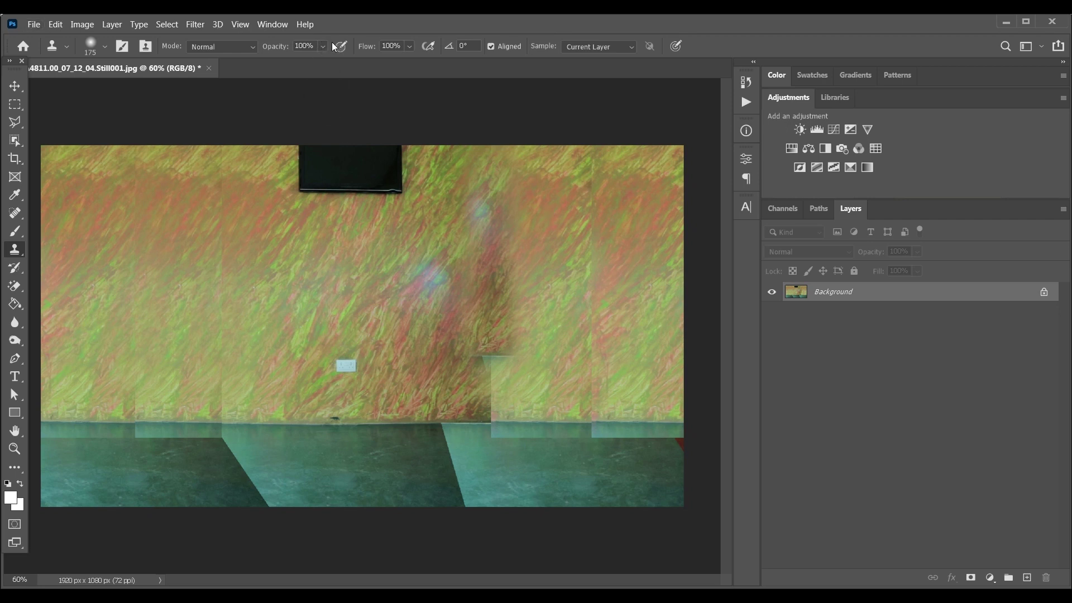
- Set the stamp opacity to 37% and blend the hard edge at the lower end of the seam right of the TV
{"action": "left_click_drag", "start_coordinate": [300, 63], "coordinate": [296, 61]}
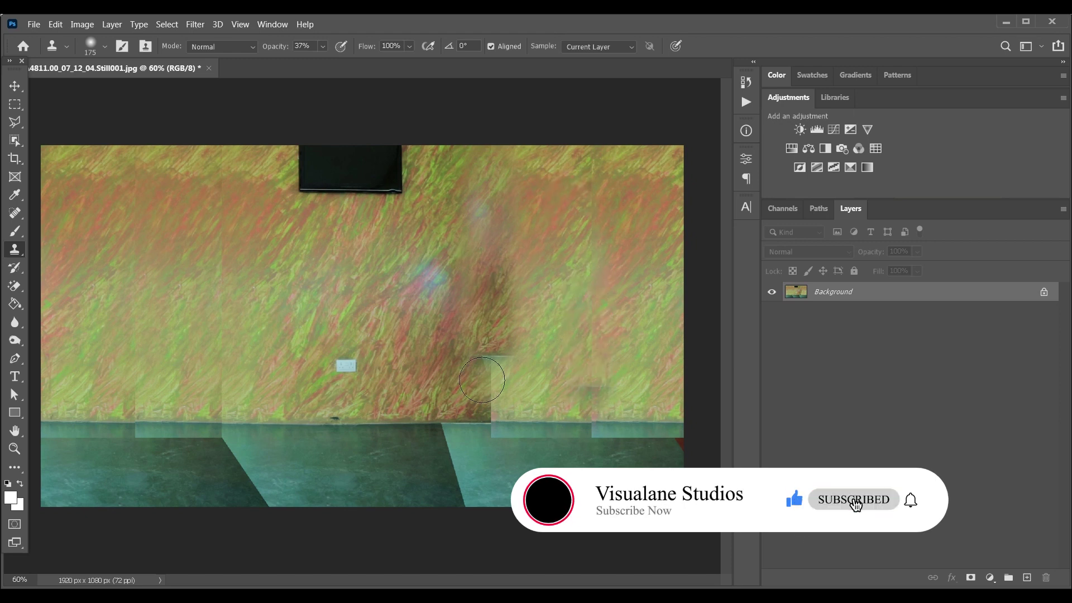
{"action": "mouse_move", "coordinate": [475, 363]}
{"action": "left_mouse_down"}
{"action": "mouse_move", "coordinate": [501, 370]}
{"action": "mouse_move", "coordinate": [491, 357]}
{"action": "left_mouse_up"}
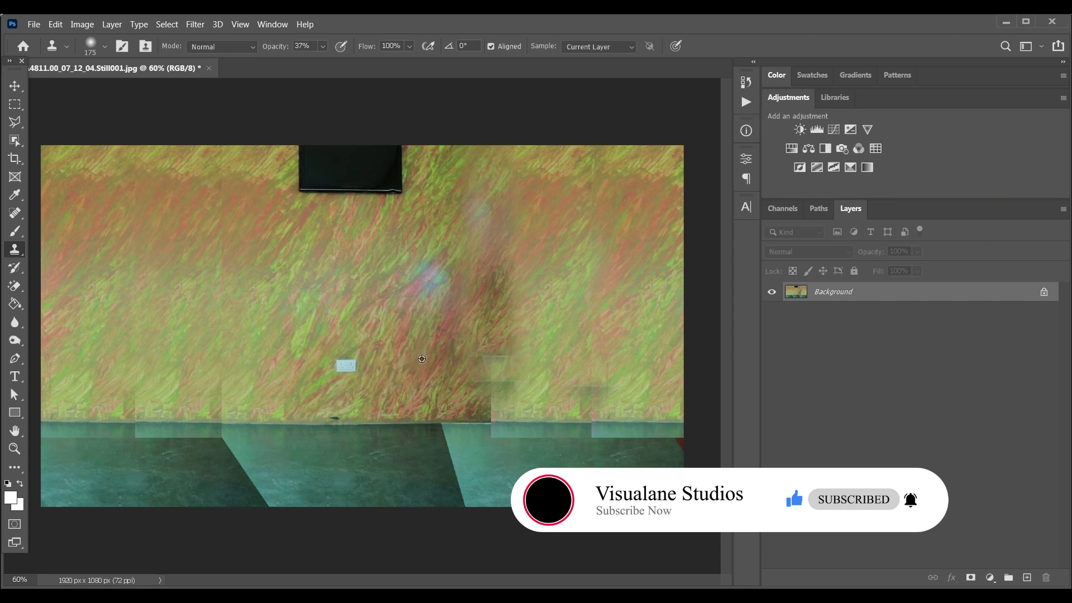
{"action": "mouse_move", "coordinate": [498, 383]}
{"action": "left_mouse_down"}
{"action": "mouse_move", "coordinate": [490, 345]}
{"action": "mouse_move", "coordinate": [493, 384]}
{"action": "left_mouse_up"}
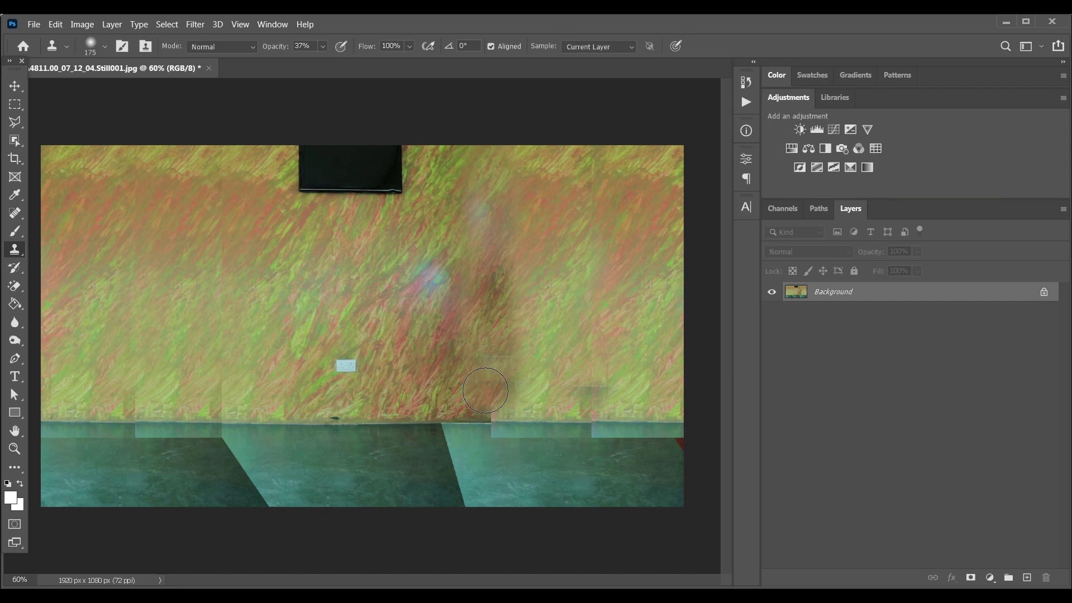
- Sample clean wall texture and clone it over the far-right wall seam and the dark smudge near its lower end
{"action": "left_click", "coordinate": [614, 335], "text": "alt"}
{"action": "mouse_move", "coordinate": [618, 383]}
{"action": "left_mouse_down"}
{"action": "mouse_move", "coordinate": [568, 389]}
{"action": "mouse_move", "coordinate": [610, 377]}
{"action": "left_mouse_up"}
{"action": "left_click", "coordinate": [555, 305], "text": "alt"}
{"action": "left_click_drag", "start_coordinate": [574, 184], "coordinate": [578, 179]}
{"action": "mouse_move", "coordinate": [584, 299]}
{"action": "left_mouse_down"}
{"action": "mouse_move", "coordinate": [575, 322]}
{"action": "mouse_move", "coordinate": [574, 302]}
{"action": "mouse_move", "coordinate": [594, 290]}
{"action": "mouse_move", "coordinate": [587, 244]}
{"action": "left_mouse_up"}
{"action": "mouse_move", "coordinate": [584, 390]}
{"action": "left_mouse_down"}
{"action": "mouse_move", "coordinate": [566, 369]}
{"action": "mouse_move", "coordinate": [588, 366]}
{"action": "left_mouse_up"}
{"action": "mouse_move", "coordinate": [607, 314]}
{"action": "left_mouse_down"}
{"action": "mouse_move", "coordinate": [481, 363]}
{"action": "mouse_move", "coordinate": [445, 334]}
{"action": "mouse_move", "coordinate": [427, 408]}
{"action": "mouse_move", "coordinate": [420, 398]}
{"action": "mouse_move", "coordinate": [576, 390]}
{"action": "left_mouse_up"}
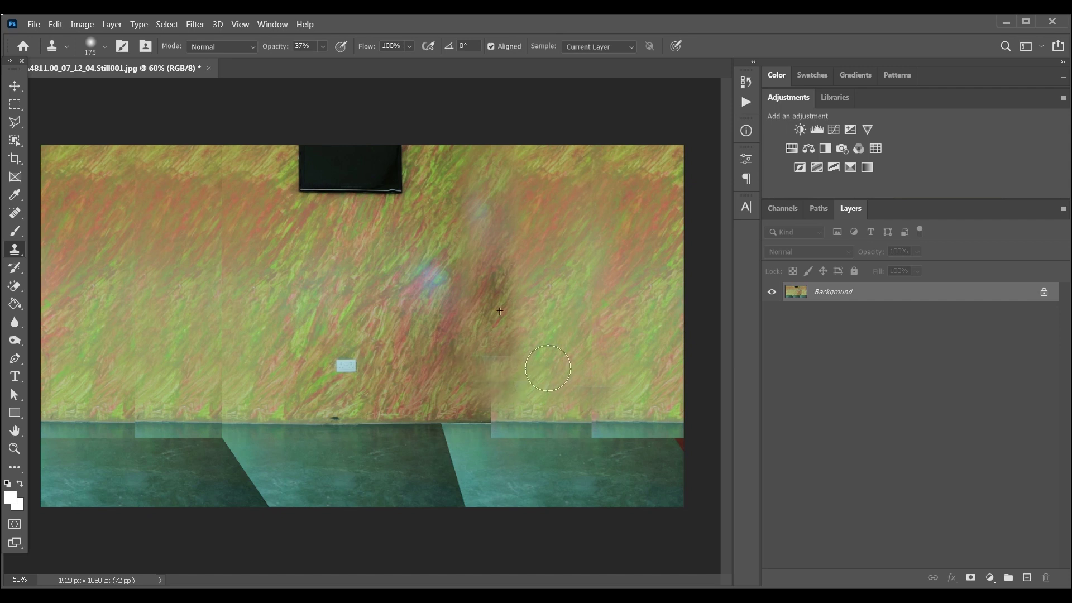
- Set the stamp opacity to 100% and clone floor texture over the diagonal seam and pale strips on the left half of the floor
{"action": "scroll", "coordinate": [457, 359], "scroll_direction": "down", "scroll_amount": 1}
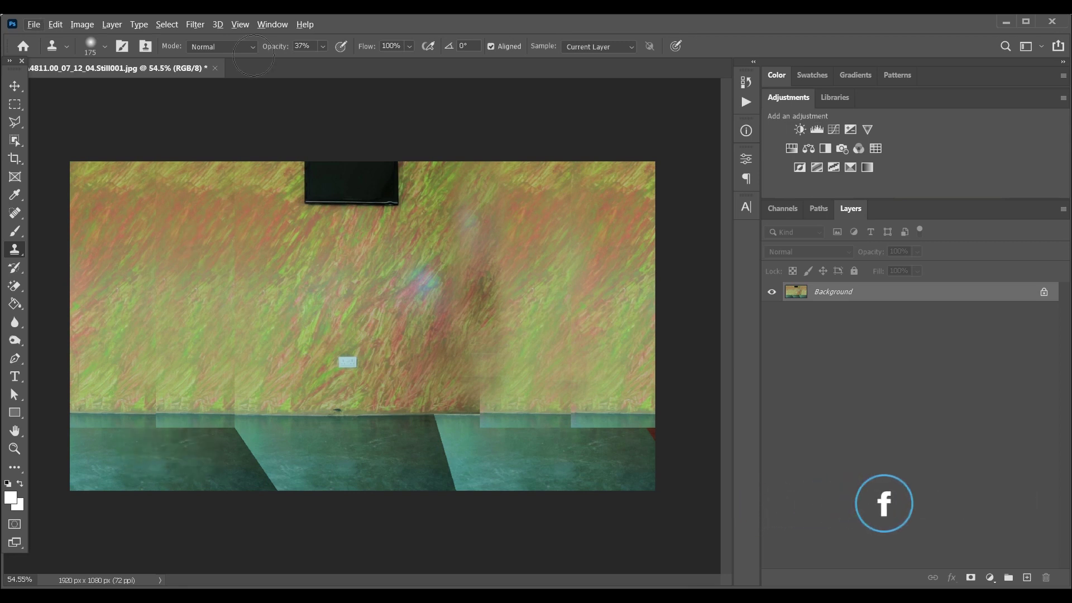
{"action": "left_click", "coordinate": [323, 46]}
{"action": "left_click_drag", "start_coordinate": [329, 62], "coordinate": [384, 25]}
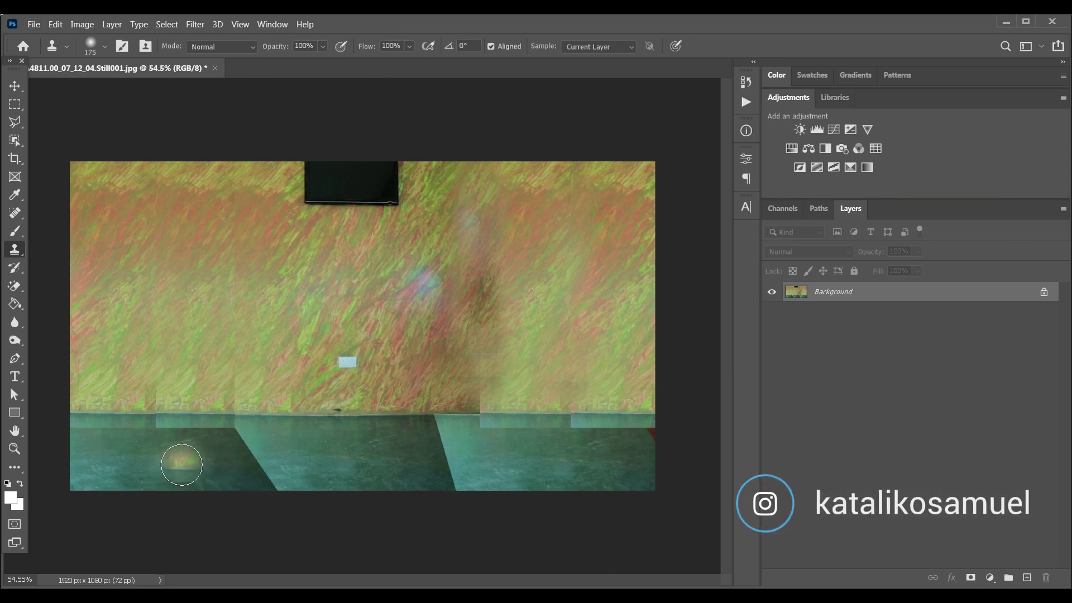
{"action": "mouse_move", "coordinate": [243, 462]}
{"action": "left_mouse_down"}
{"action": "mouse_move", "coordinate": [235, 447]}
{"action": "mouse_move", "coordinate": [289, 502]}
{"action": "left_mouse_up"}
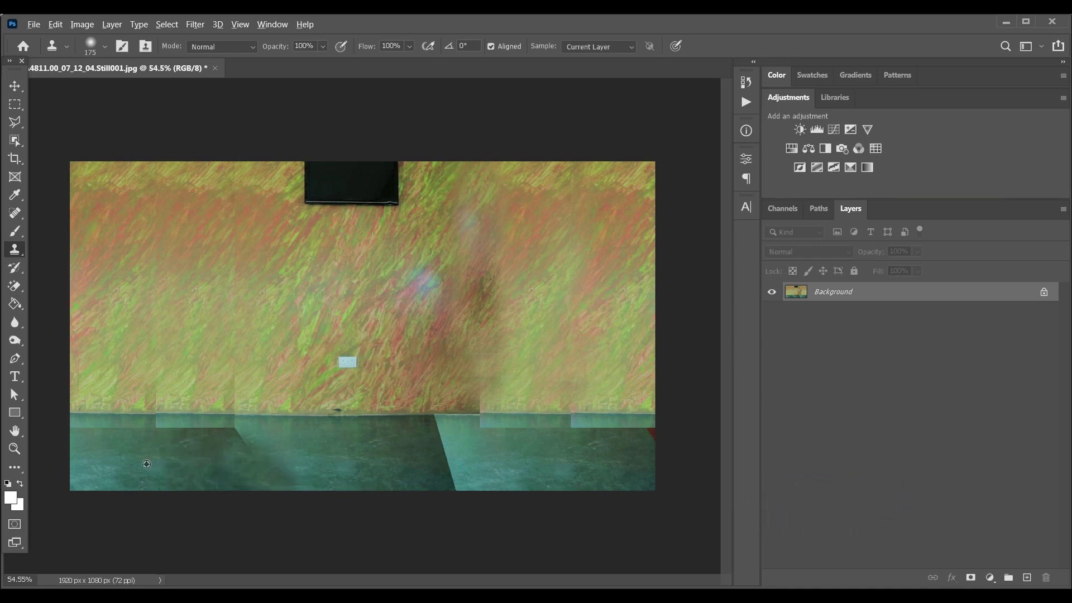
{"action": "left_click_drag", "start_coordinate": [86, 438], "coordinate": [229, 441]}
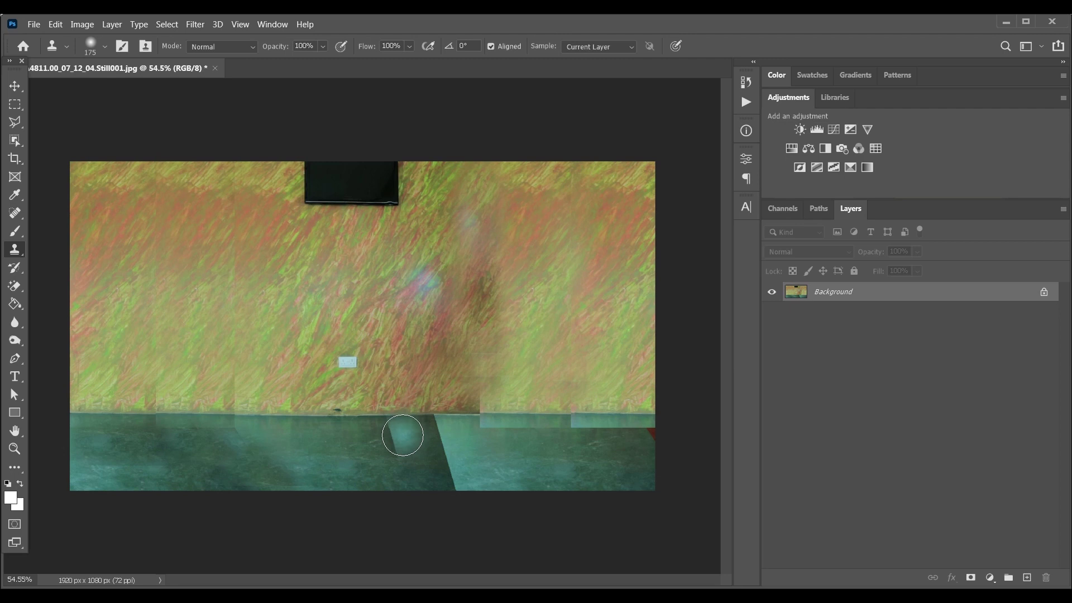
- Clone dark floor texture over the right diagonal seam, the pale strips and the red corner on the right side of the floor
{"action": "left_click", "coordinate": [415, 442], "text": "alt"}
{"action": "mouse_move", "coordinate": [426, 434]}
{"action": "left_mouse_down"}
{"action": "mouse_move", "coordinate": [474, 488]}
{"action": "mouse_move", "coordinate": [497, 492]}
{"action": "left_mouse_up"}
{"action": "left_click", "coordinate": [365, 454], "text": "alt"}
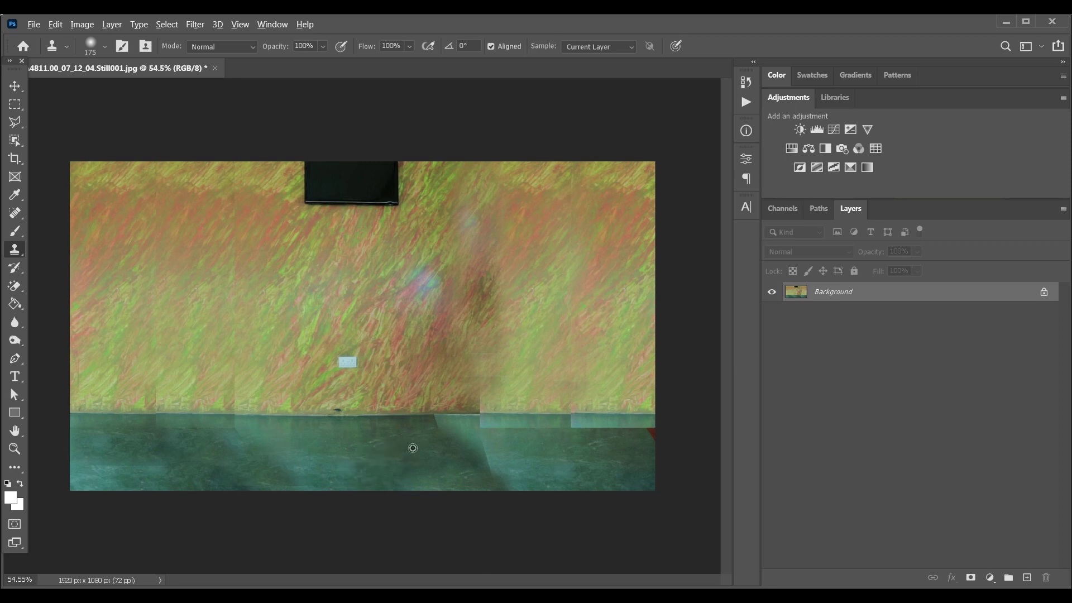
{"action": "left_click_drag", "start_coordinate": [420, 438], "coordinate": [665, 444]}
{"action": "left_click", "coordinate": [556, 453], "text": "alt"}
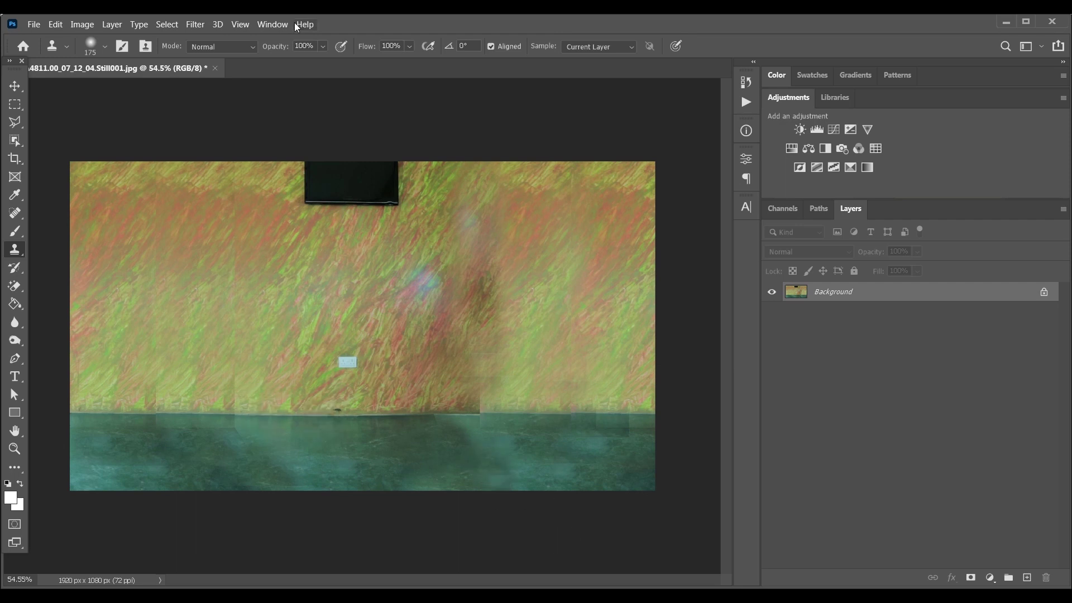
- Enlarge the stamp brush to 250 px at 35% opacity and even out the blotchy tones across the floor
{"action": "left_click_drag", "start_coordinate": [304, 65], "coordinate": [294, 65]}
{"action": "key", "text": "bracketright"}
{"action": "key", "text": "bracketright"}
{"action": "left_click", "coordinate": [376, 456], "text": "alt"}
{"action": "left_click_drag", "start_coordinate": [571, 457], "coordinate": [597, 484]}
- Restore the line where wall meets floor with the Clone Stamp at 100% opacity and a 125 px brush
{"action": "key", "text": "v"}
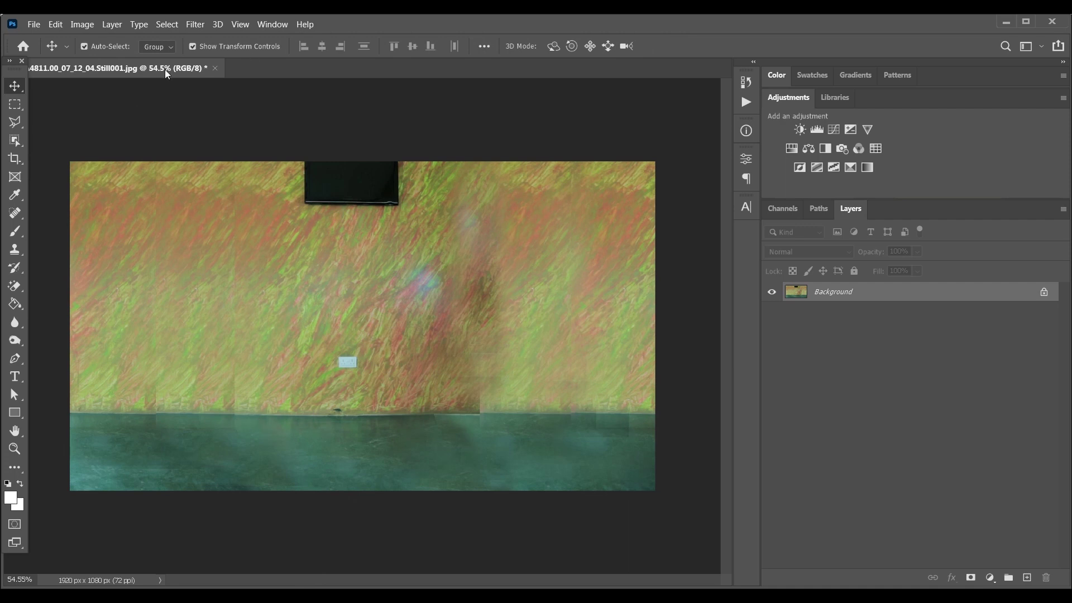
{"action": "key", "text": "s"}
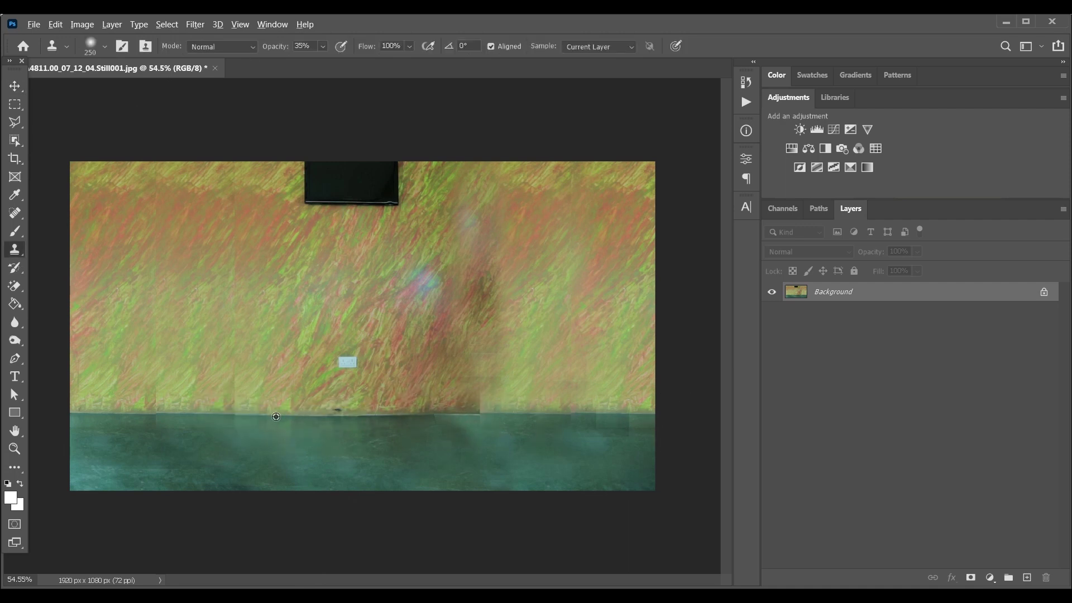
{"action": "key", "text": "0"}
{"action": "left_click_drag", "start_coordinate": [401, 418], "coordinate": [617, 415]}
{"action": "key", "text": "ctrl+z"}
{"action": "key", "text": "bracketleft"}
{"action": "key", "text": "bracketleft"}
{"action": "key", "text": "bracketleft"}
{"action": "key", "text": "bracketleft"}
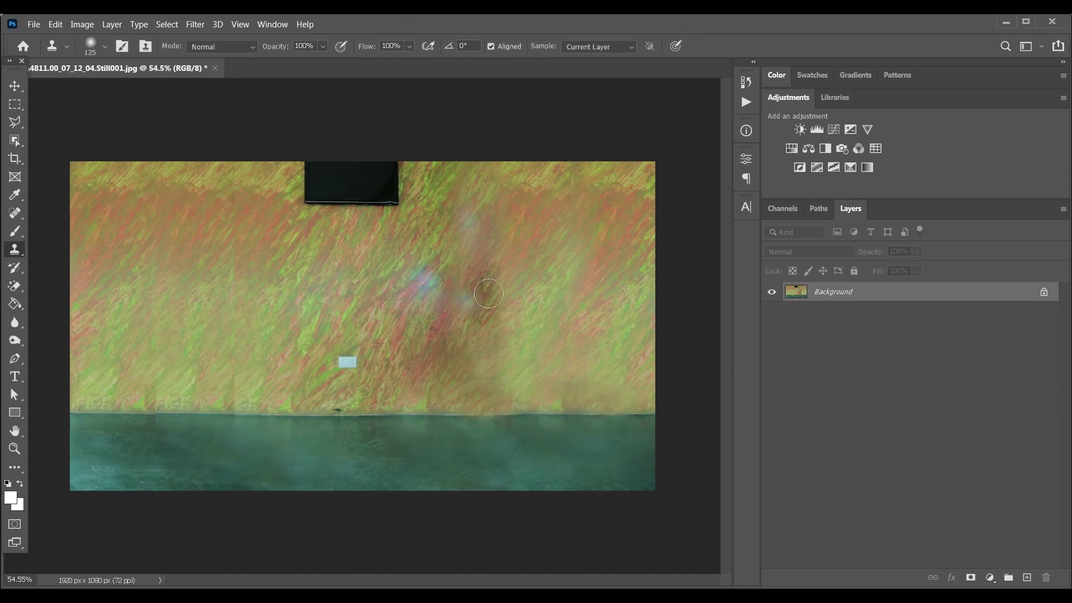
- Save the retouched still as a JPEG at quality 12 (Maximum) with the Baseline ("Standard") format
{"action": "left_click", "coordinate": [34, 25]}
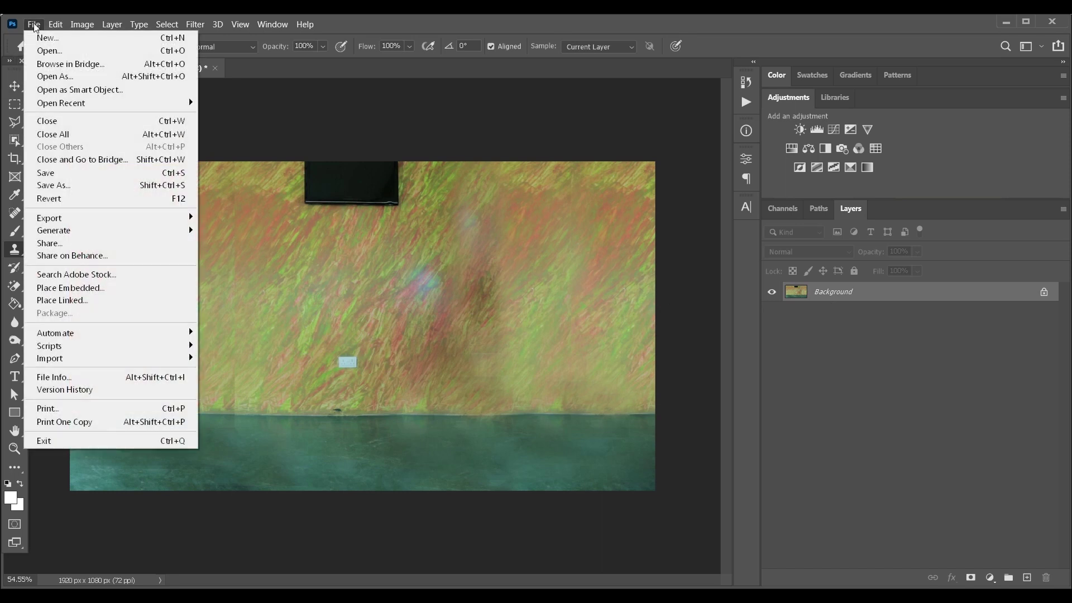
{"action": "left_click", "coordinate": [72, 173]}
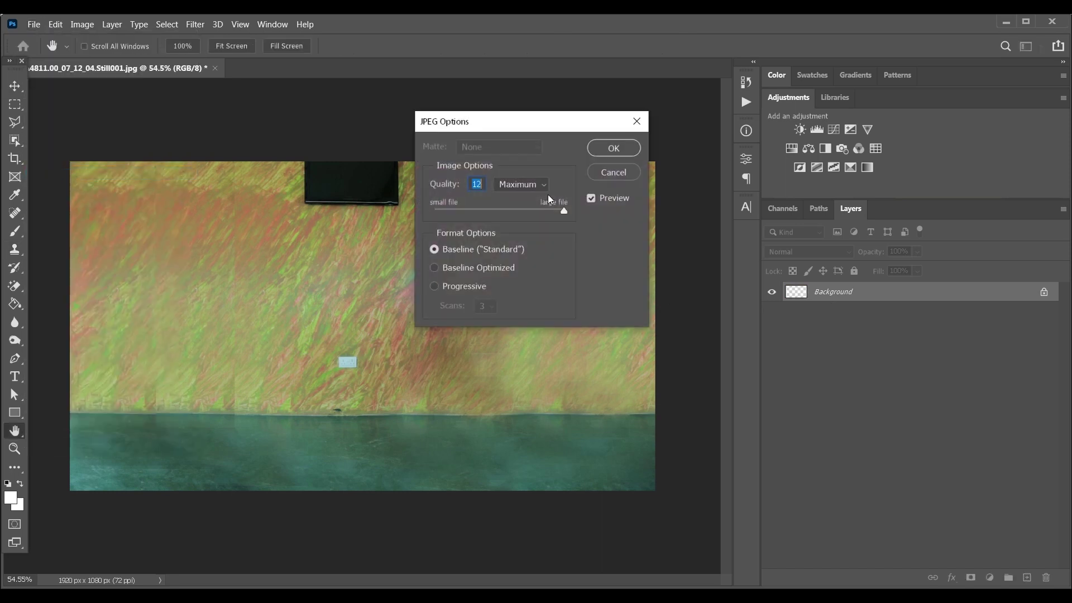
{"action": "left_click", "coordinate": [614, 147]}
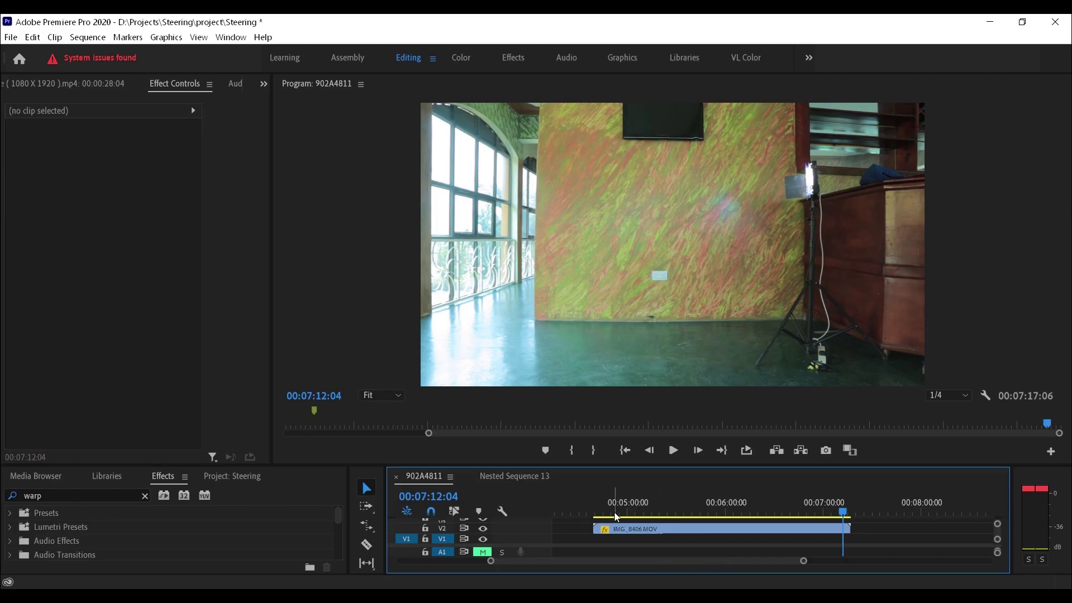
- Switch to Premiere Pro and bring the saved still from the desktop into the 902A4811 sequence on V1, beneath IMG_8406.MOV
{"action": "left_click", "coordinate": [610, 513]}
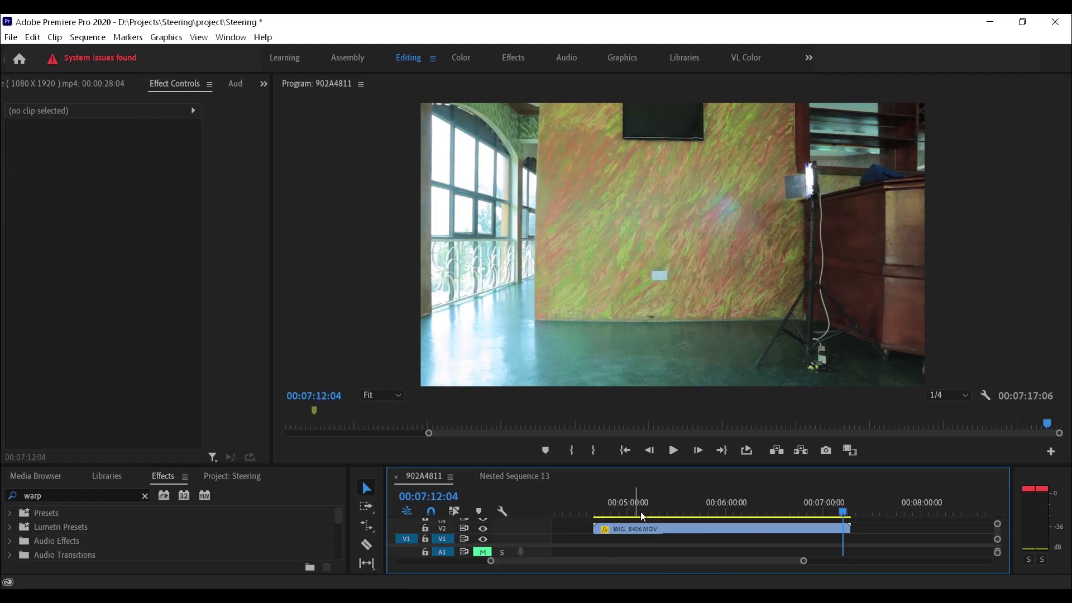
{"action": "left_click", "coordinate": [610, 512]}
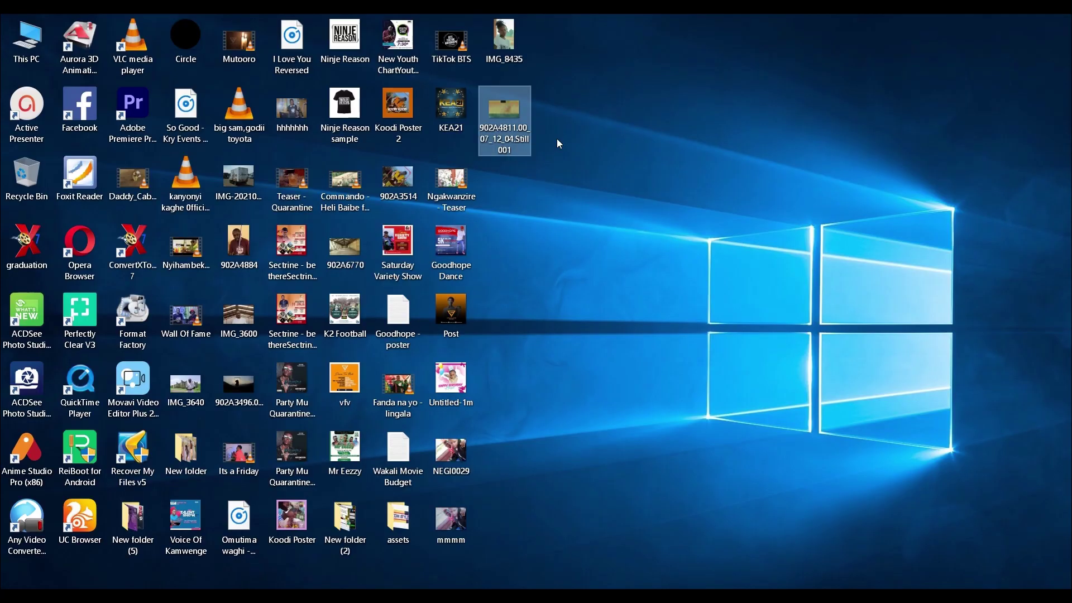
{"action": "left_click_drag", "start_coordinate": [500, 147], "coordinate": [624, 530]}
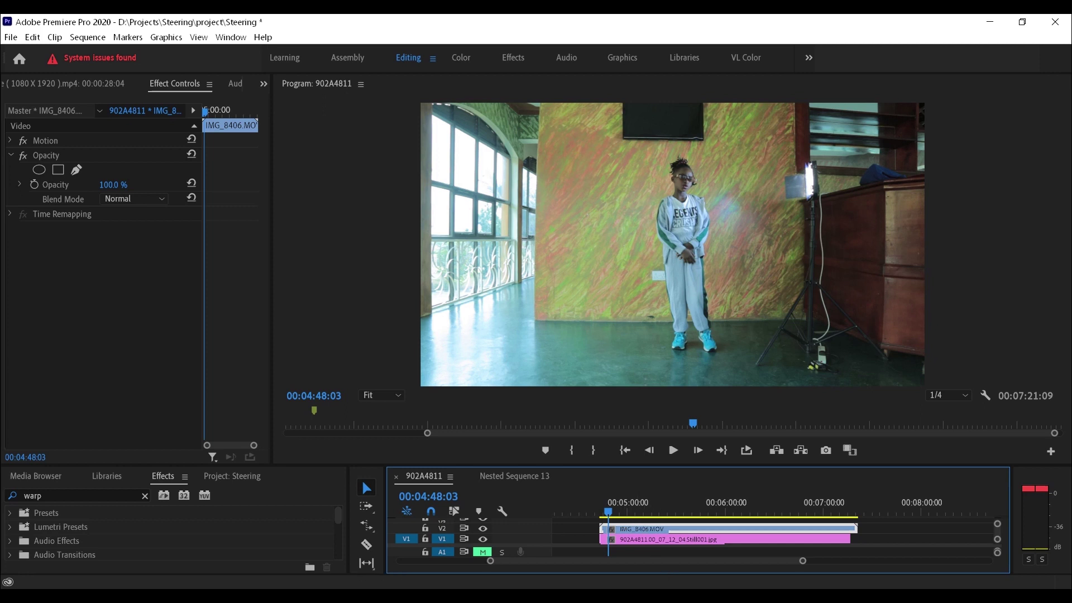
{"action": "left_click", "coordinate": [948, 598]}
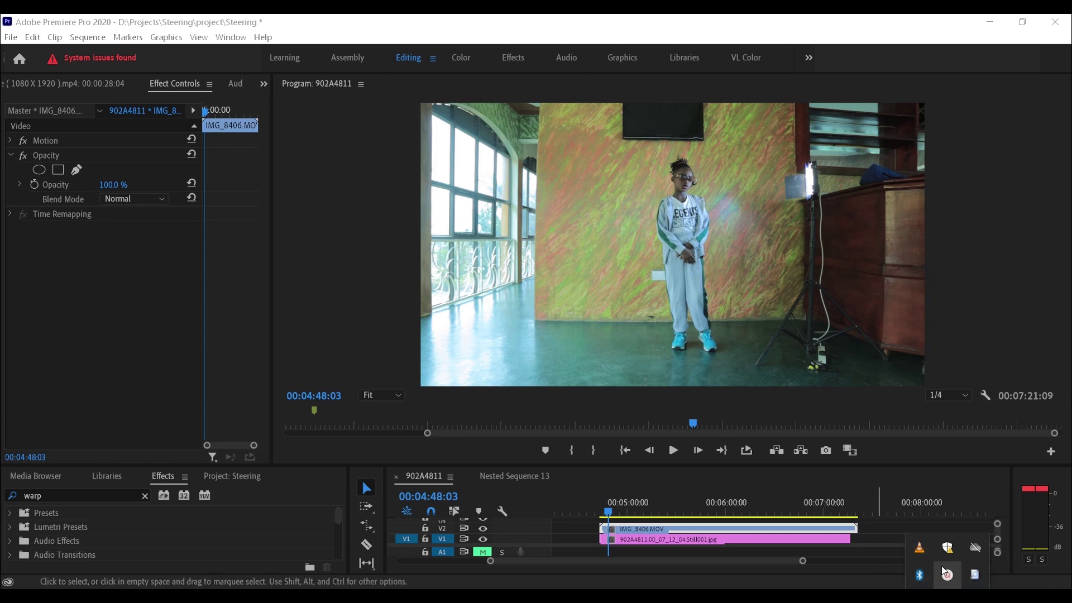
{"action": "left_click", "coordinate": [948, 575]}
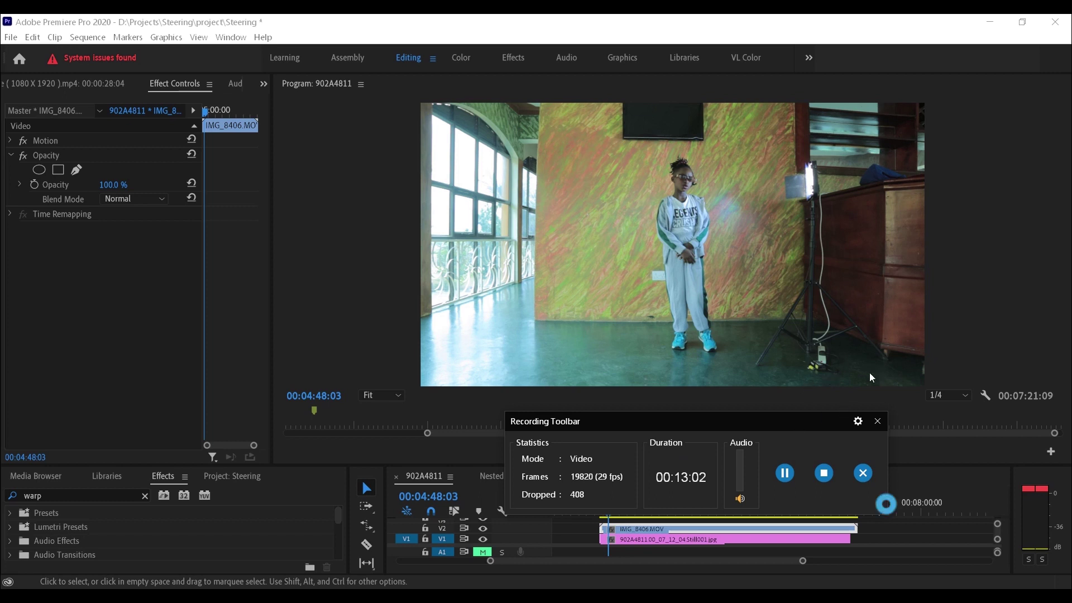
{"action": "left_click_drag", "start_coordinate": [785, 422], "coordinate": [812, 563]}
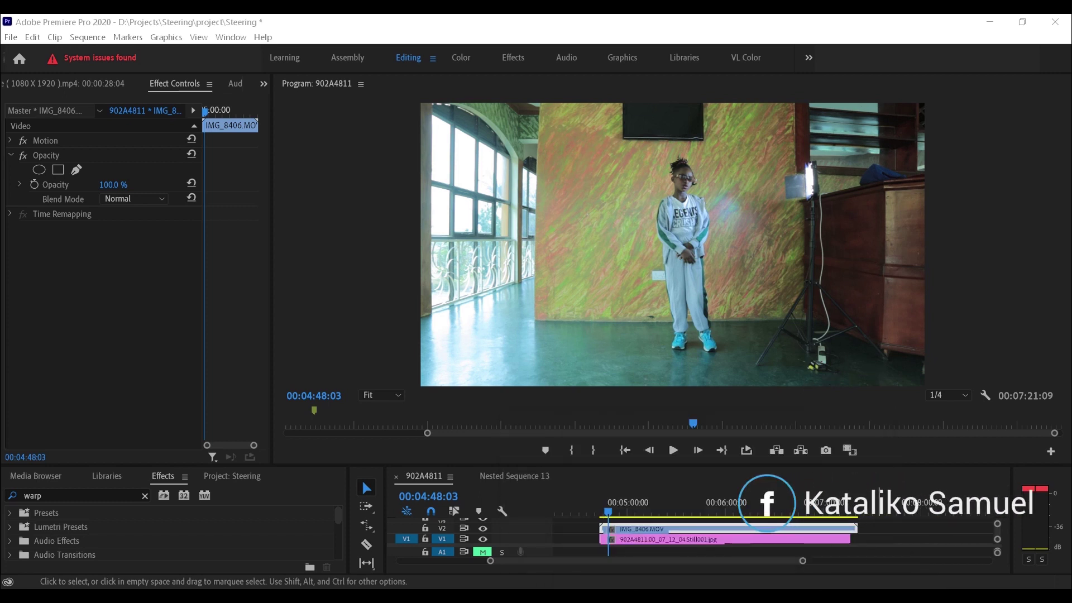
{"action": "left_click", "coordinate": [872, 535]}
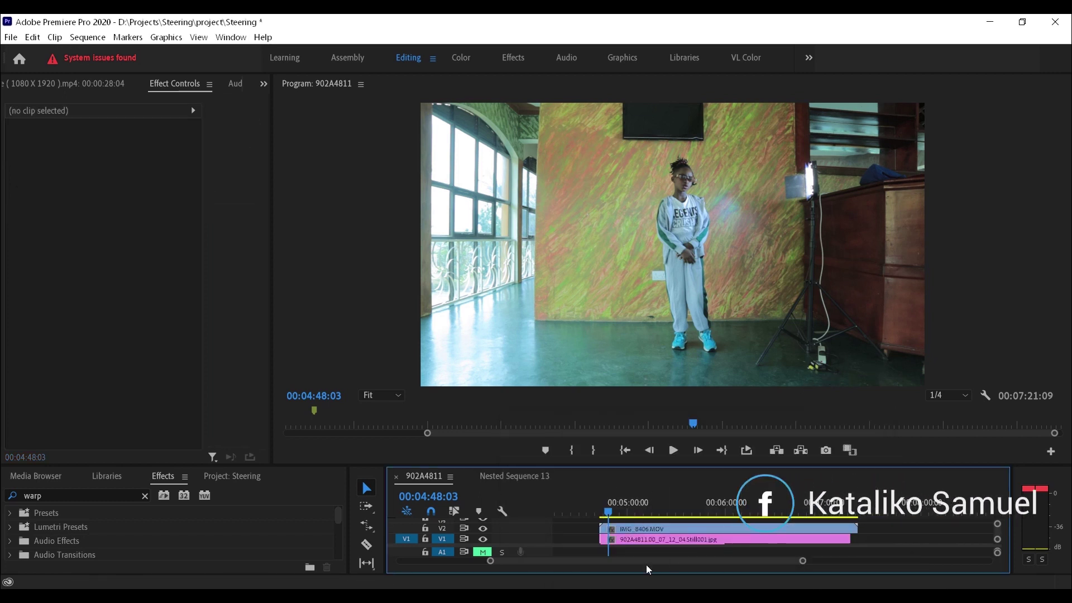
- Move the playhead to 00:05:17:16 and start a free-draw opacity mask on the IMG_8406.MOV clip
{"action": "left_click", "coordinate": [634, 540]}
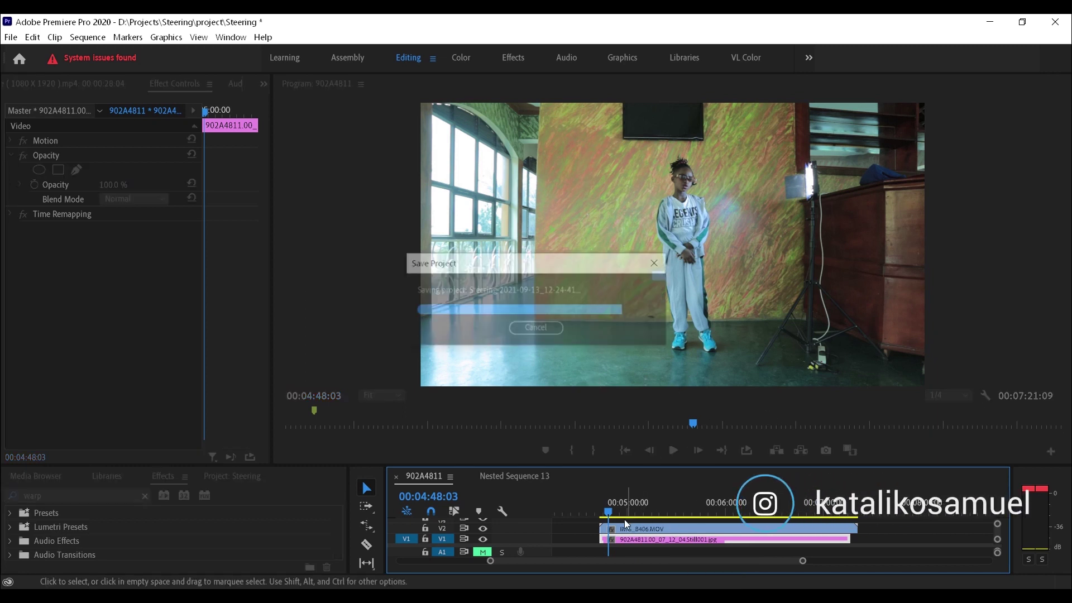
{"action": "left_click", "coordinate": [657, 514]}
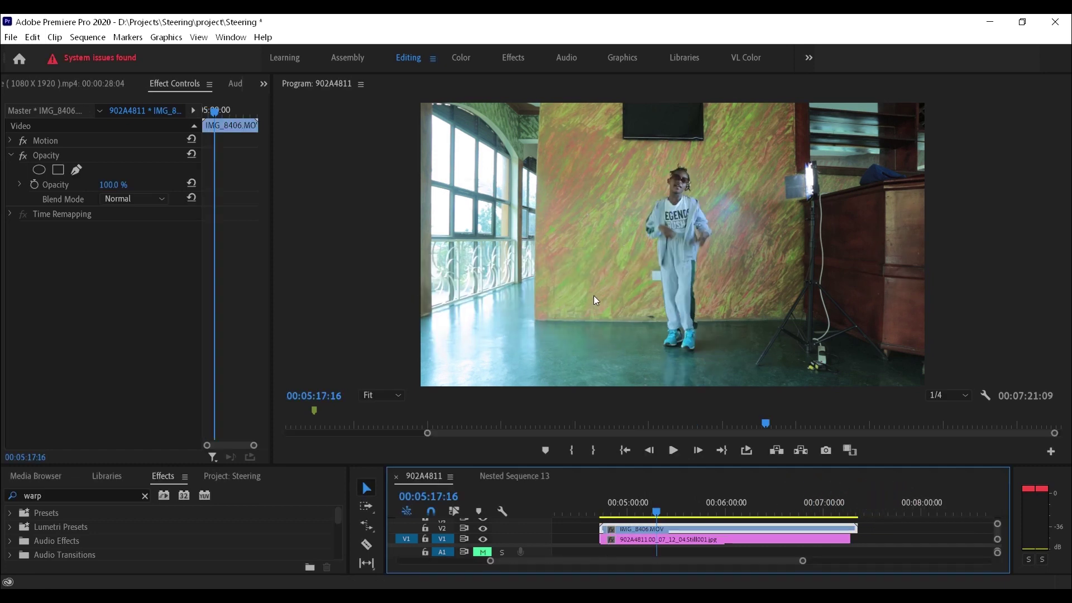
{"action": "left_click", "coordinate": [38, 156]}
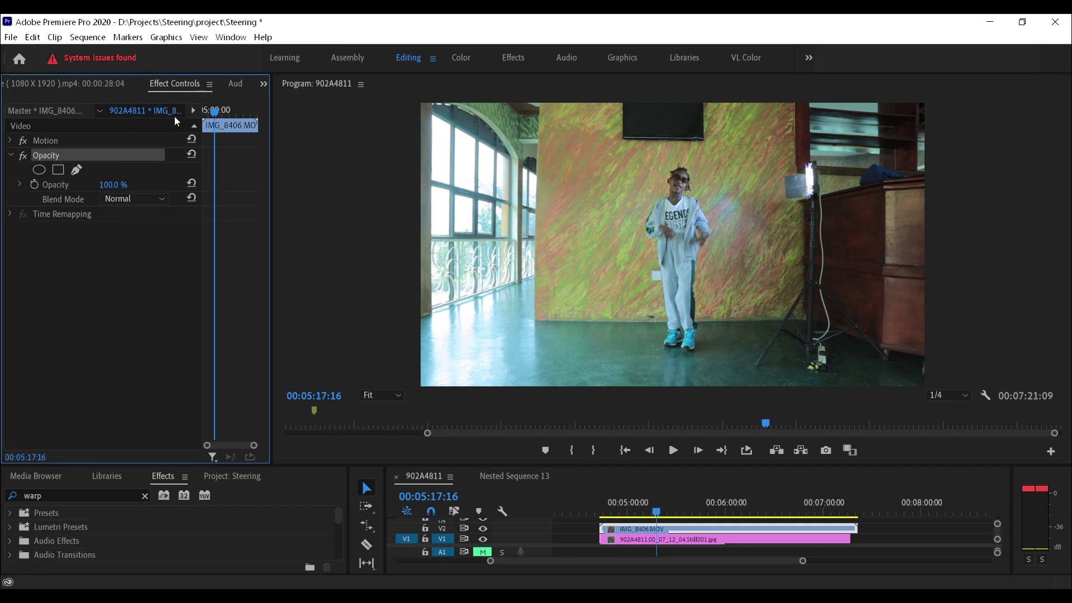
{"action": "left_click", "coordinate": [76, 170]}
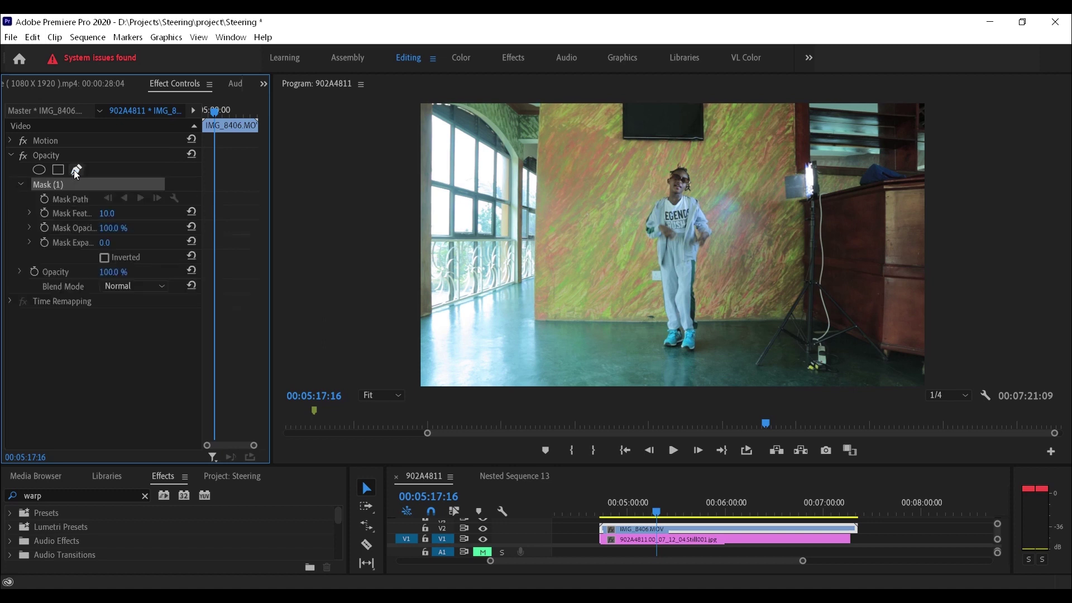
- Draw a closed, curved opacity mask around the dancer, running from the frame's upper edge down to the floor and back up
{"action": "left_click", "coordinate": [577, 106]}
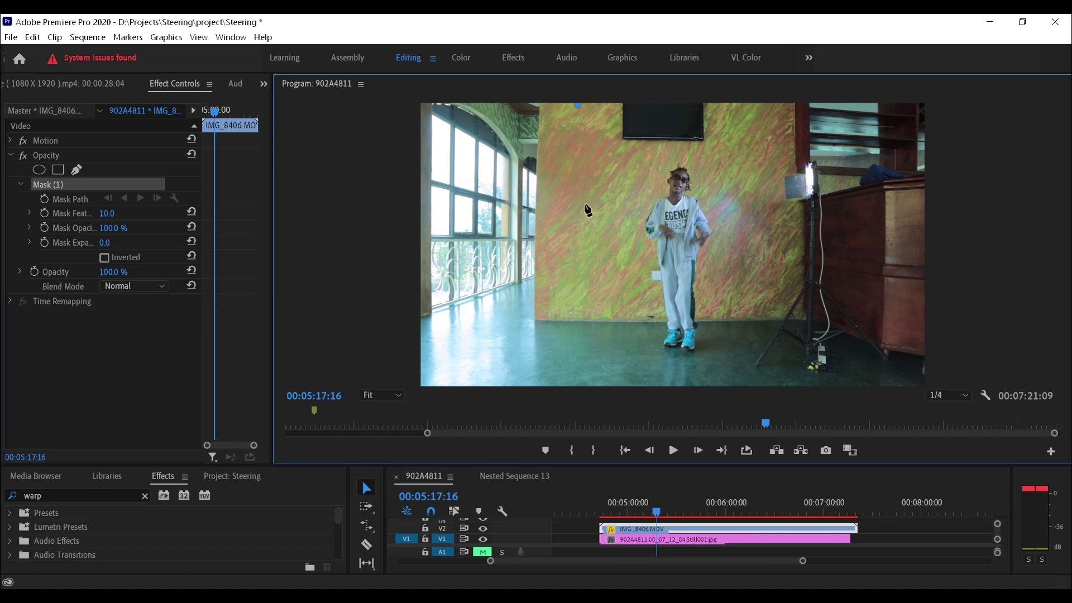
{"action": "left_click_drag", "start_coordinate": [579, 226], "coordinate": [578, 257]}
{"action": "left_click_drag", "start_coordinate": [566, 343], "coordinate": [569, 372]}
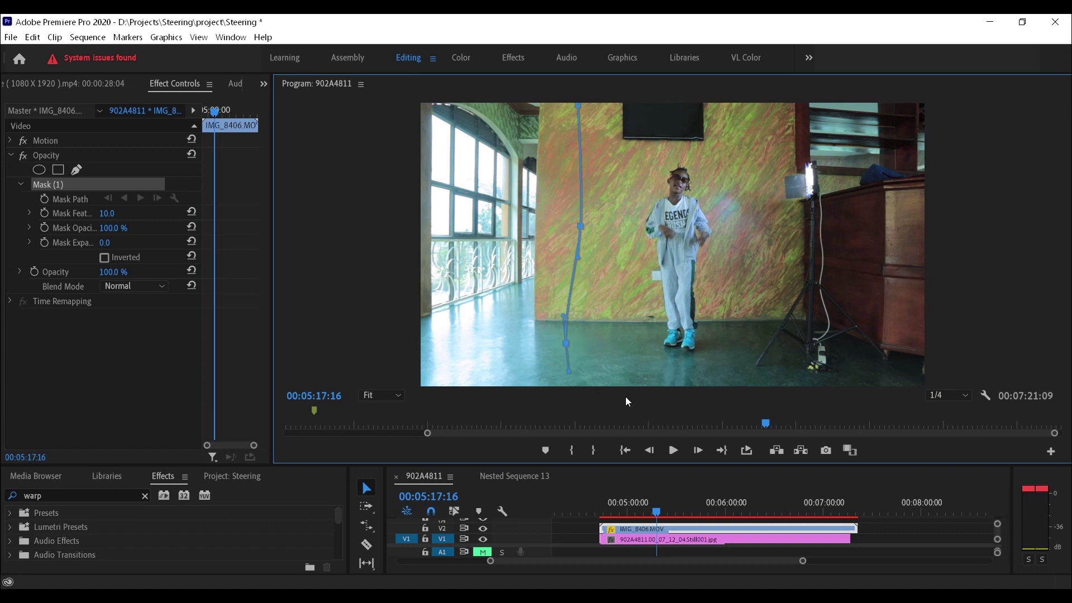
{"action": "left_click_drag", "start_coordinate": [652, 385], "coordinate": [749, 349]}
{"action": "left_click_drag", "start_coordinate": [776, 304], "coordinate": [787, 283]}
{"action": "left_click_drag", "start_coordinate": [762, 199], "coordinate": [765, 151]}
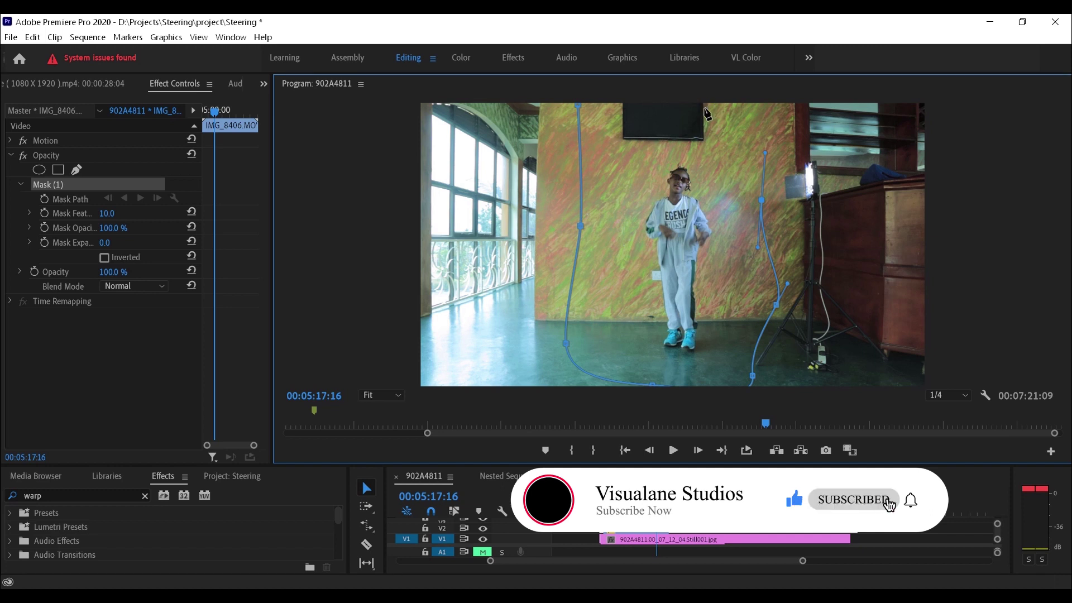
{"action": "left_click", "coordinate": [682, 105]}
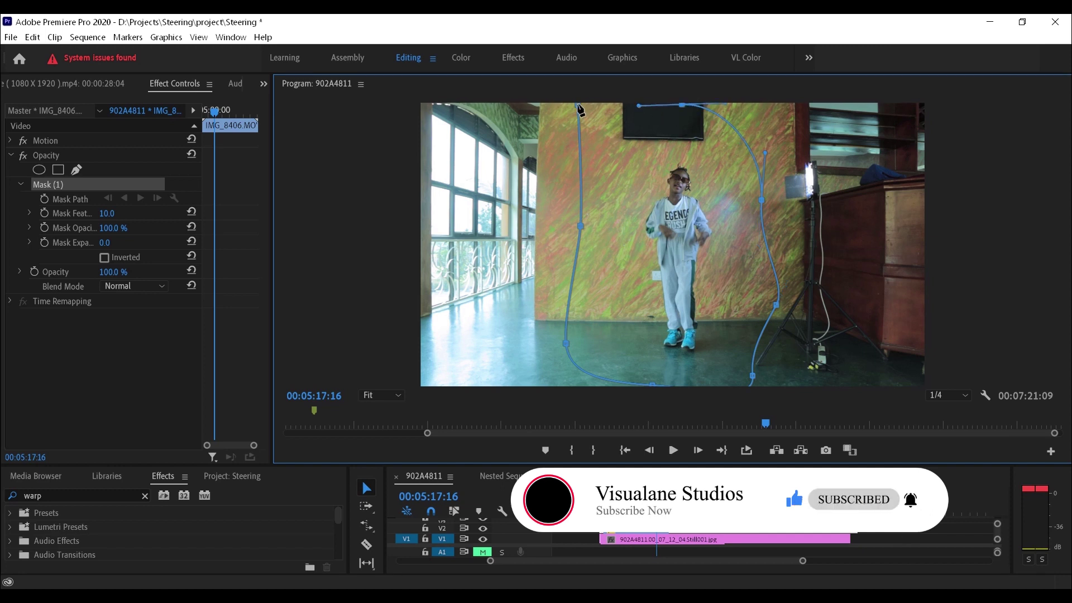
{"action": "left_click", "coordinate": [578, 105]}
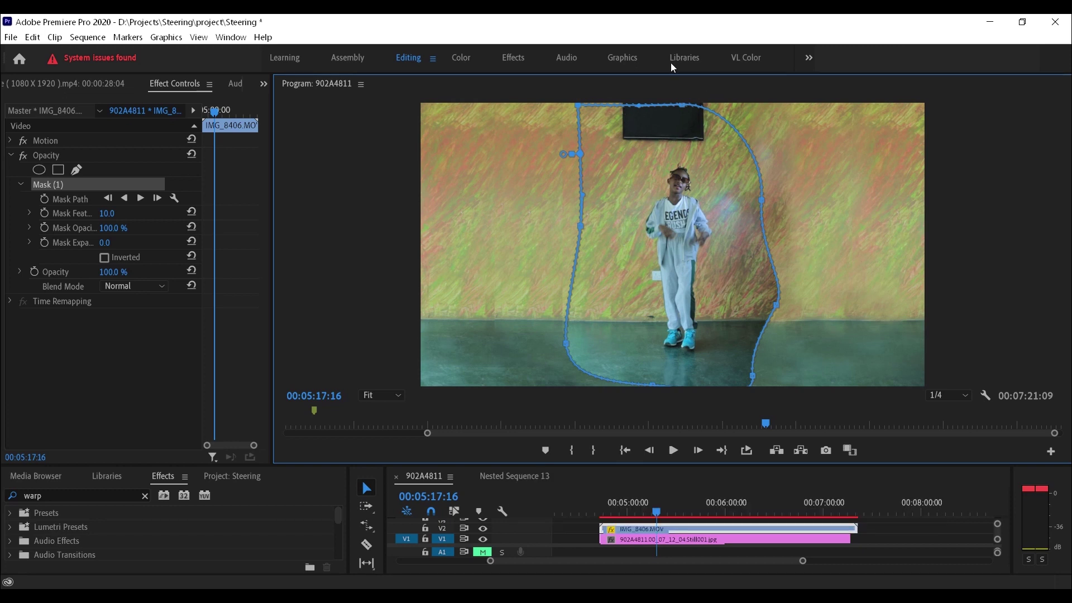
- Reshape the mask by raising its upper points past the frame edge and pulling its two lower-right points inward, and deselect the clip
{"action": "key", "text": "ctrl+z"}
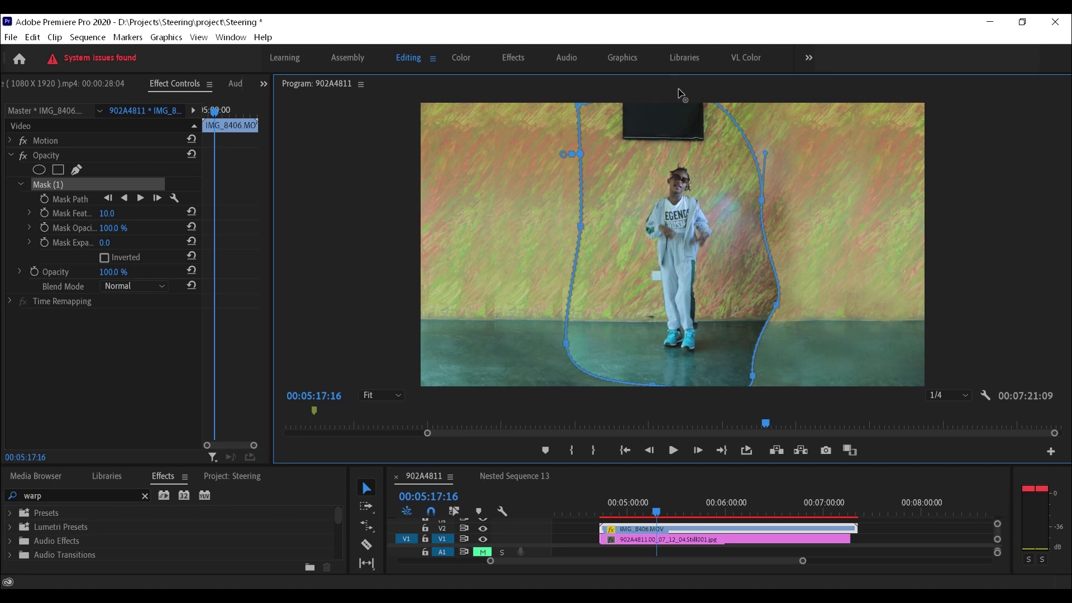
{"action": "key", "text": "ctrl+z"}
{"action": "left_click", "coordinate": [577, 103]}
{"action": "left_click_drag", "start_coordinate": [776, 309], "coordinate": [762, 323]}
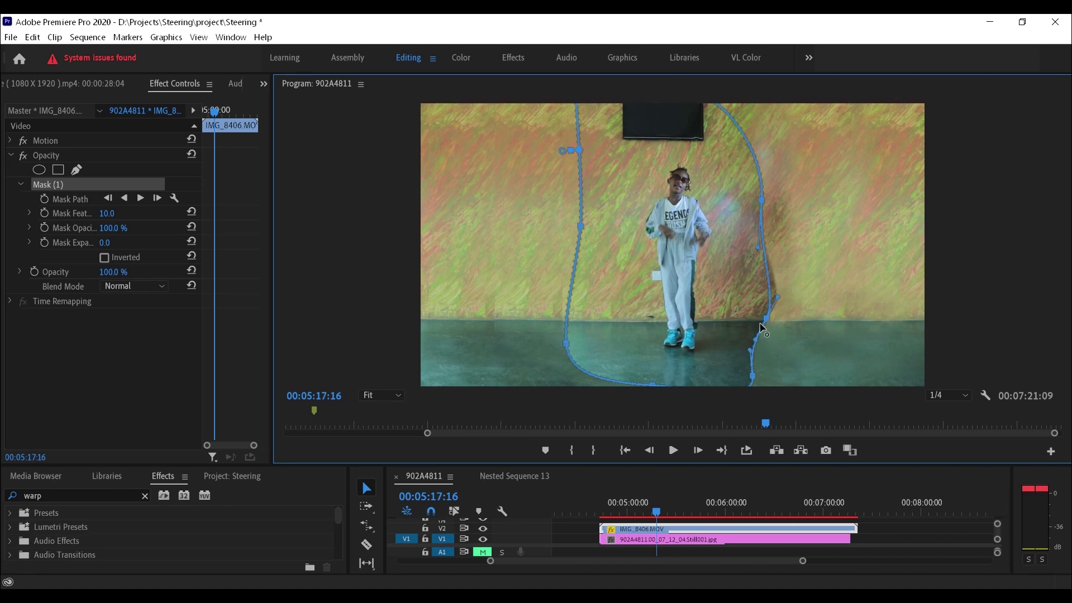
{"action": "left_click_drag", "start_coordinate": [752, 379], "coordinate": [738, 366]}
{"action": "left_click", "coordinate": [901, 541]}
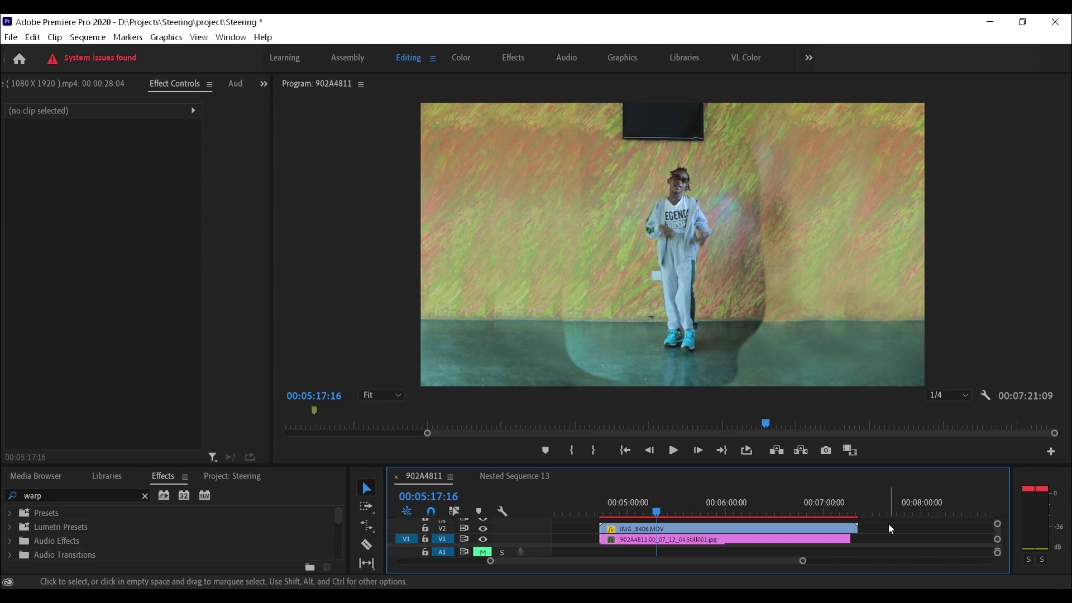
- Set the IMG_8406.MOV mask's feather to 154 and expansion to -80, and preview the composite from around 00:05:42:11
{"action": "left_click", "coordinate": [669, 527]}
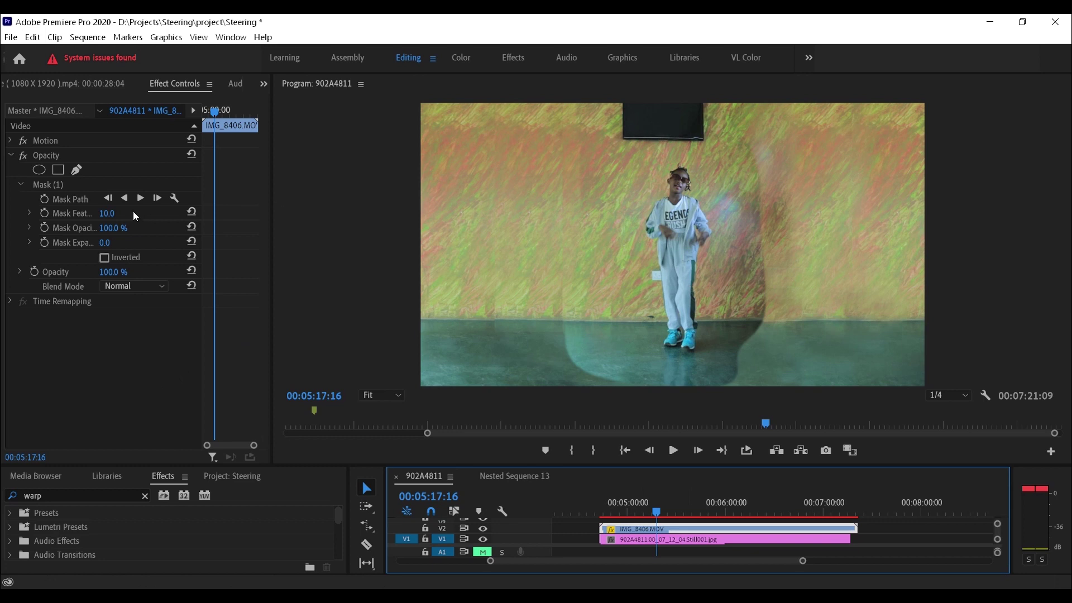
{"action": "left_click_drag", "start_coordinate": [106, 213], "coordinate": [213, 213]}
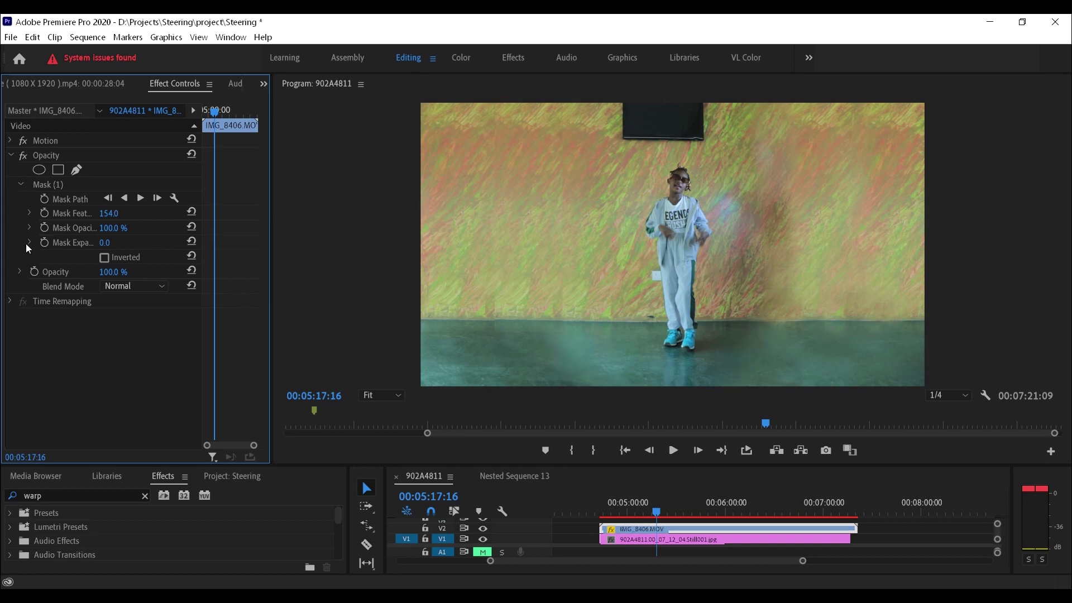
{"action": "left_click_drag", "start_coordinate": [112, 247], "coordinate": [54, 252]}
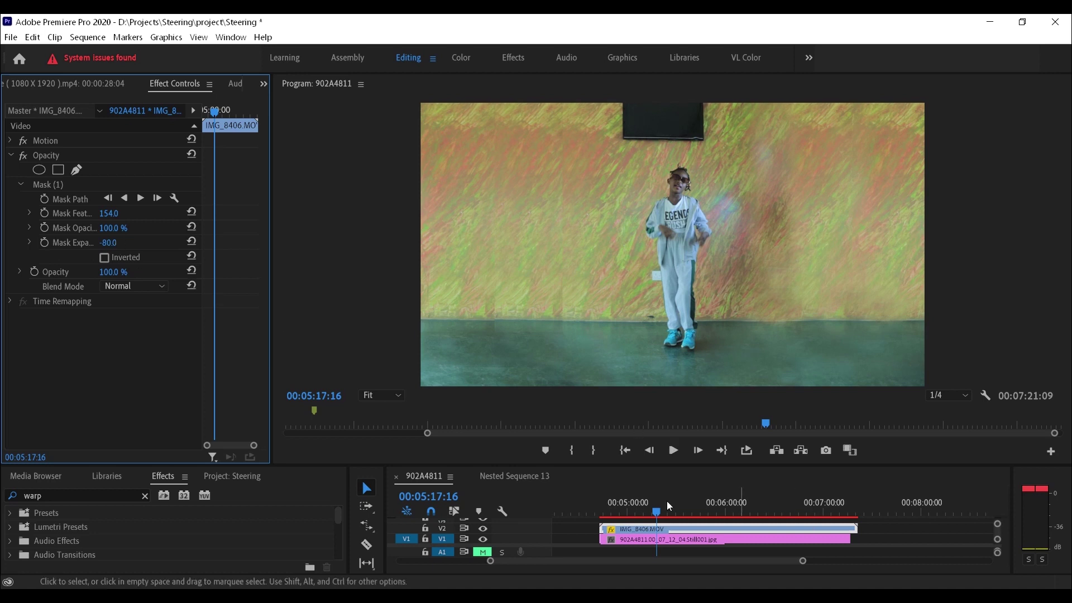
{"action": "left_click_drag", "start_coordinate": [665, 505], "coordinate": [694, 502]}
{"action": "key", "text": "space"}
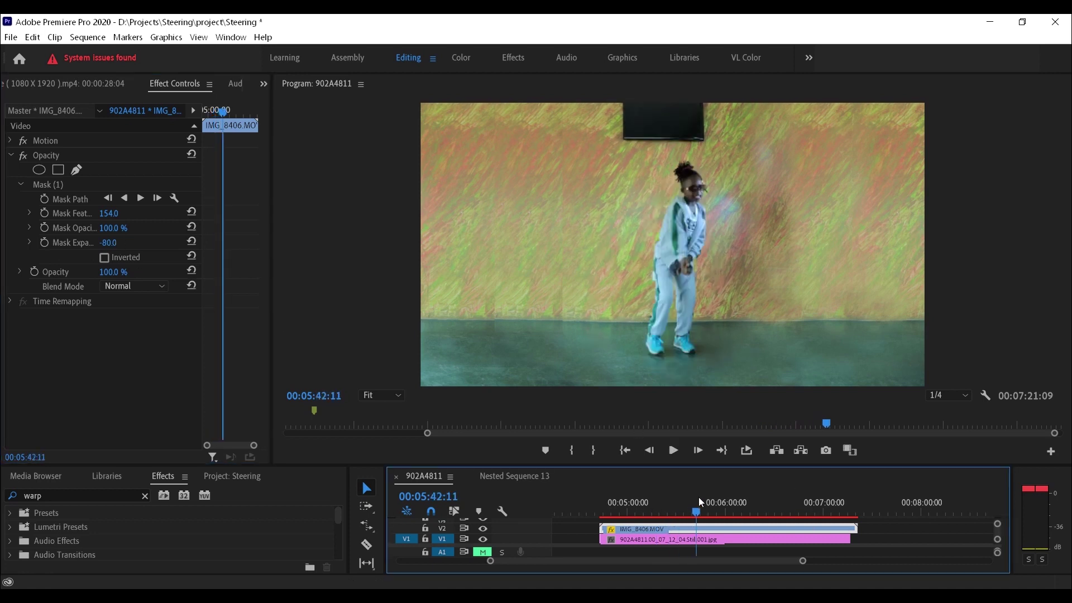